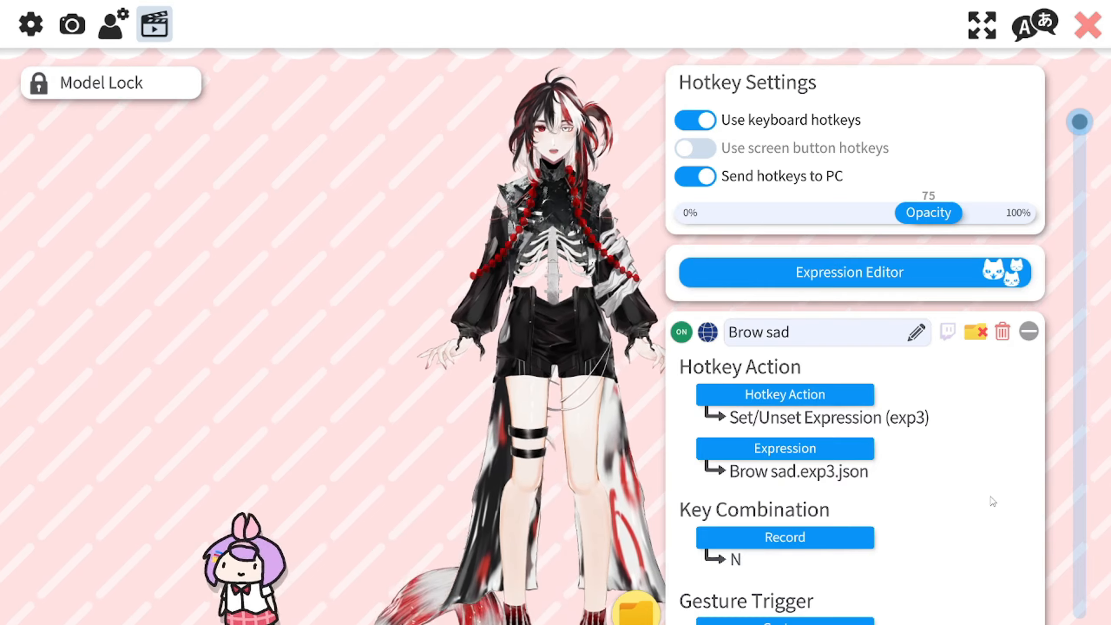
# Preview the otter-holding expression on the model through its assigned hotkey, and switch it off again
pyautogui.scroll(-15, 989, 504)
pyautogui.scroll(-10, 992, 502)
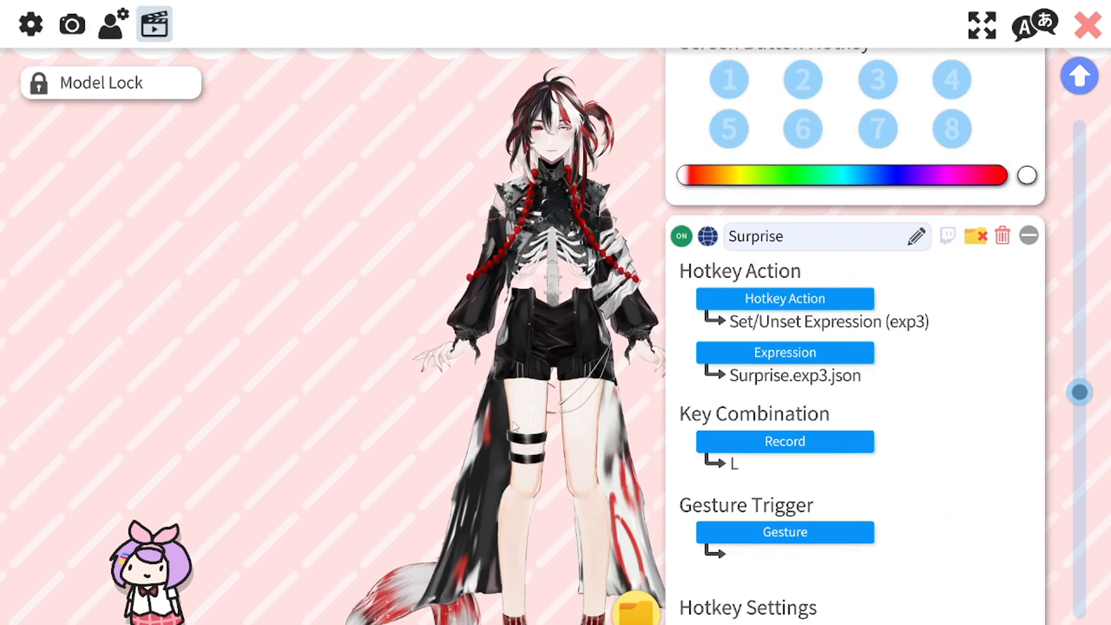
pyautogui.press('o')
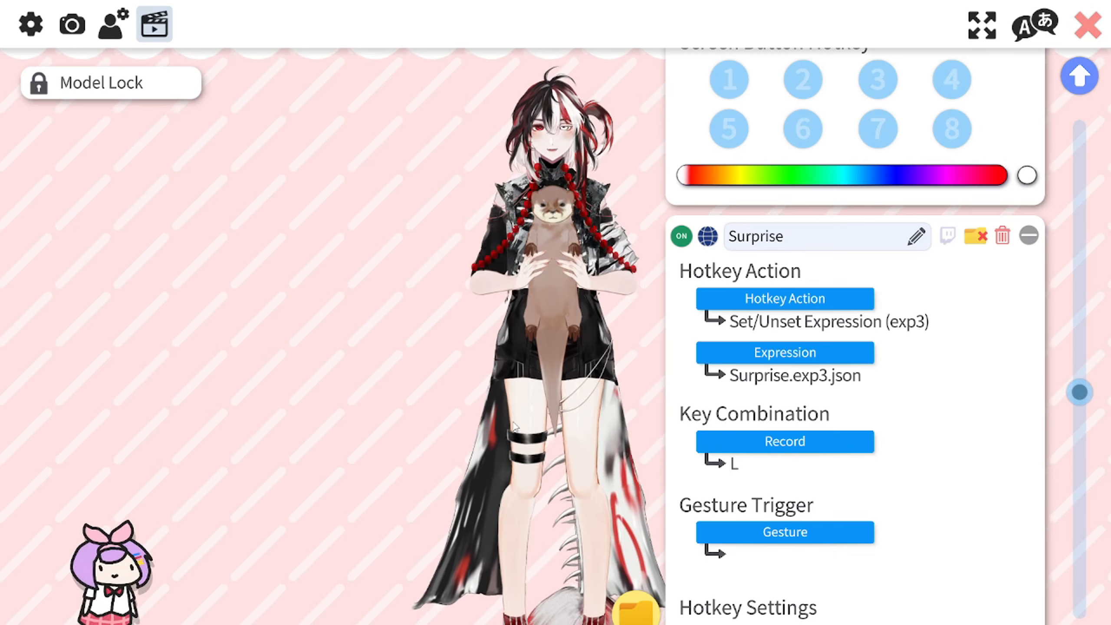
pyautogui.press('o')
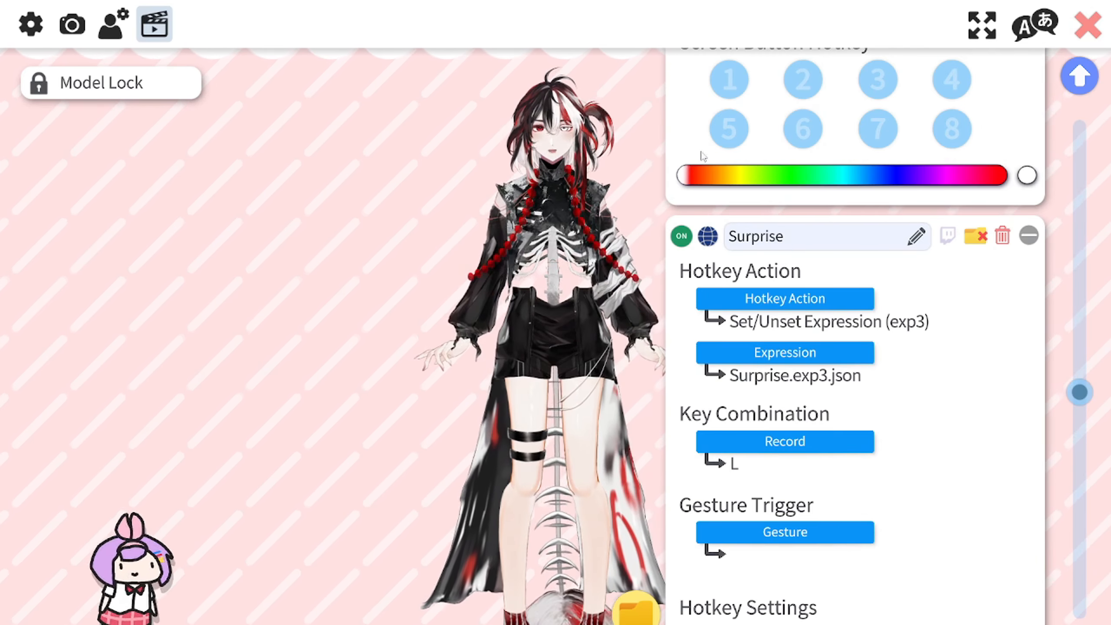
# Look through the remaining hotkey entries down to the unnamed one, examining its action, key combination, gesture and screen button settings
pyautogui.scroll(-15, 936, 390)
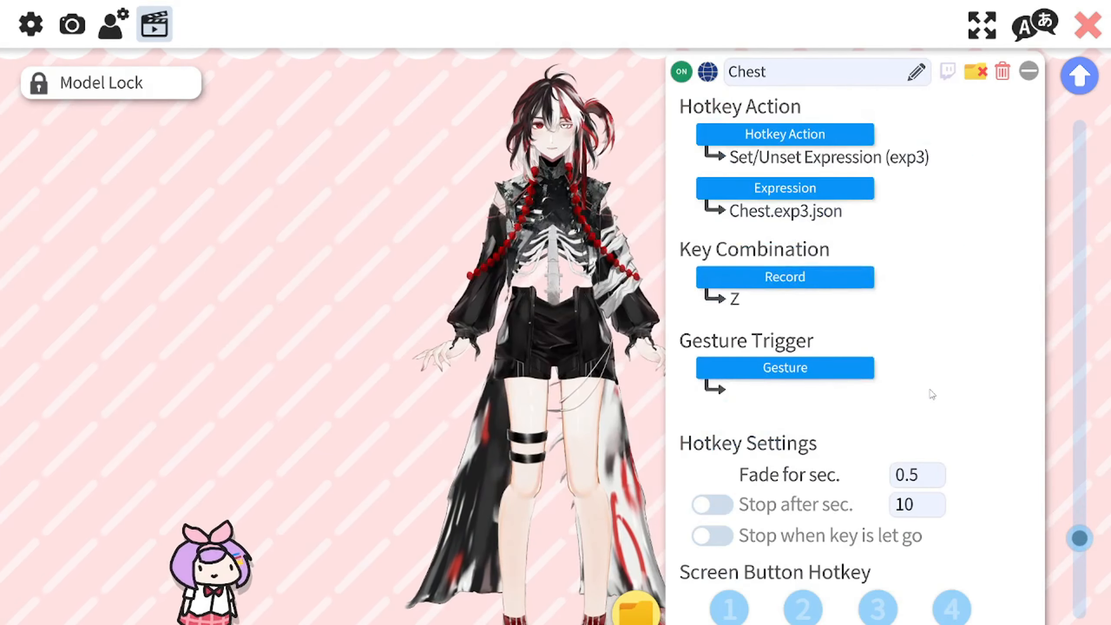
pyautogui.scroll(-10, 932, 394)
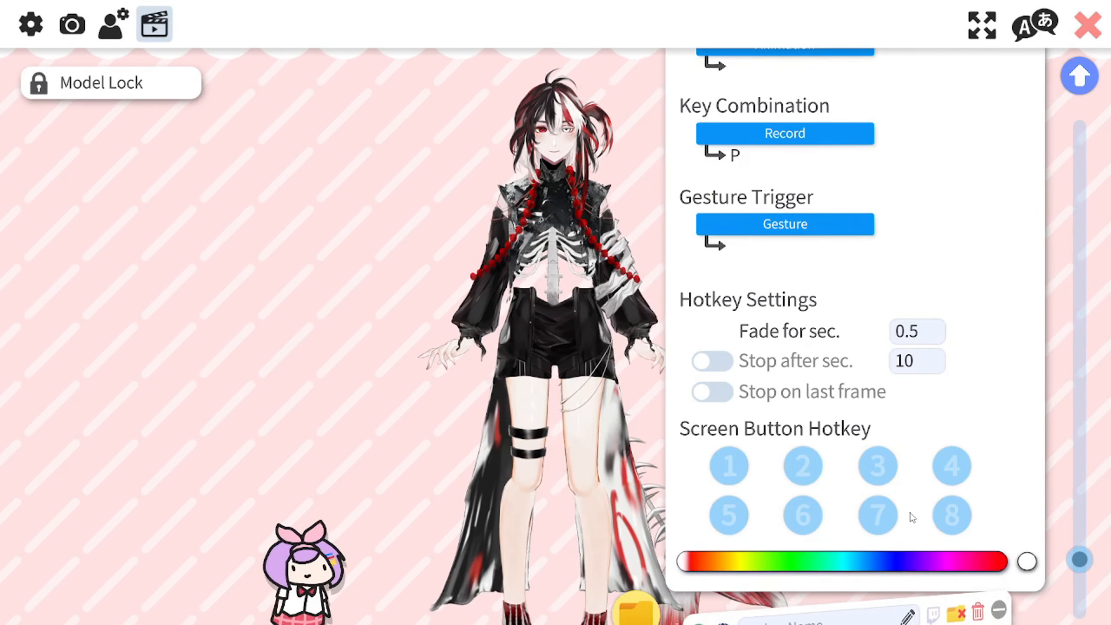
pyautogui.scroll(-8, 911, 517)
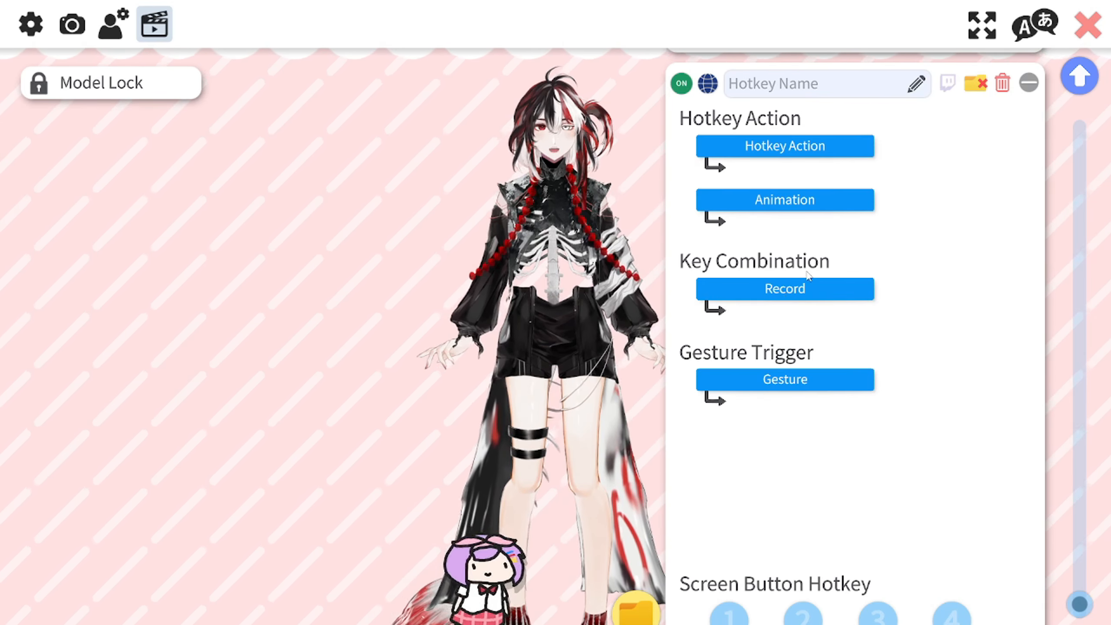
pyautogui.scroll(-2, 743, 433)
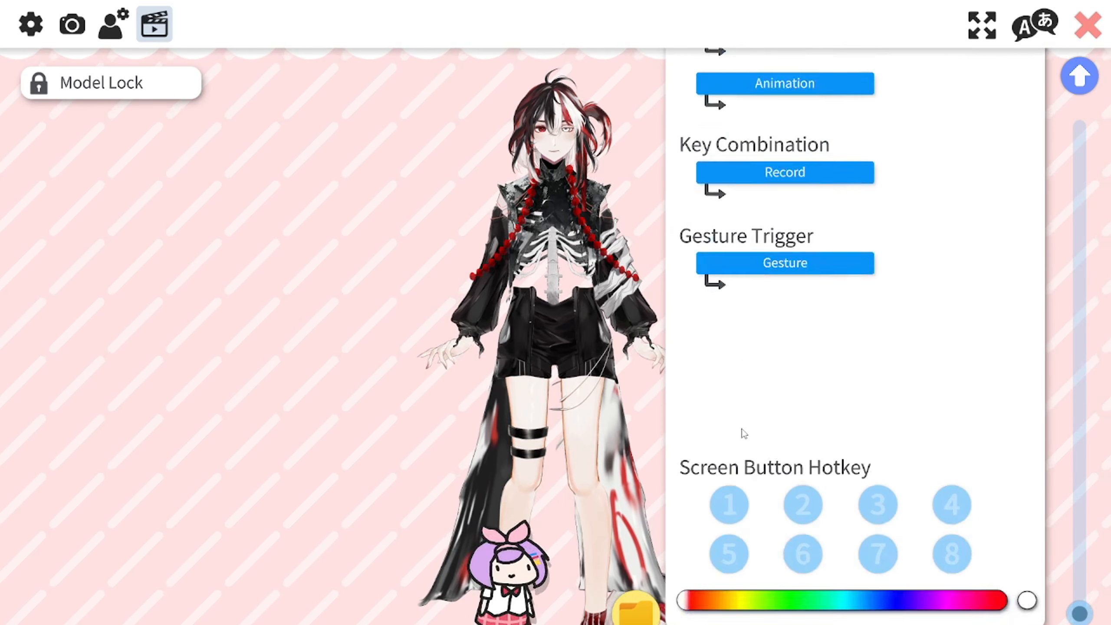
pyautogui.scroll(-1, 745, 433)
pyautogui.scroll(1, 771, 455)
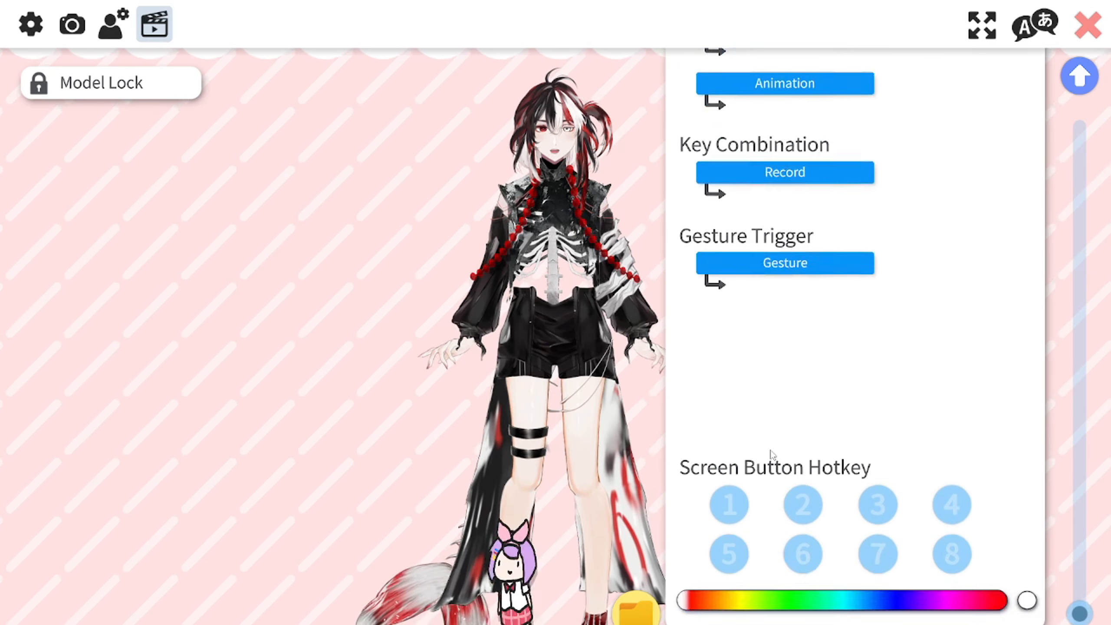
pyautogui.scroll(-1, 771, 455)
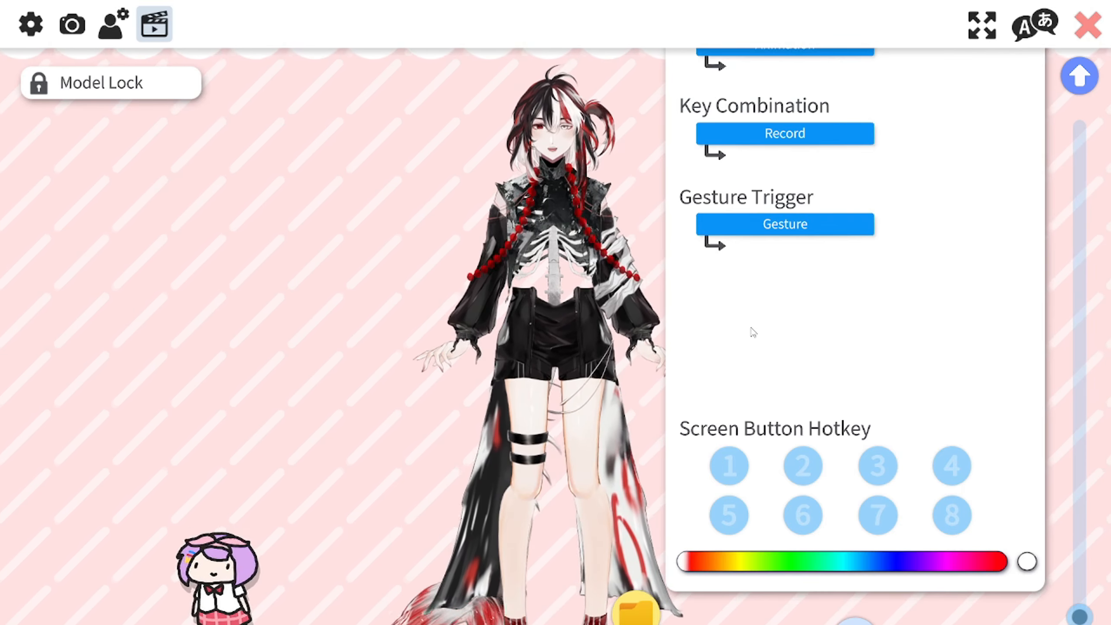
pyautogui.scroll(3, 807, 328)
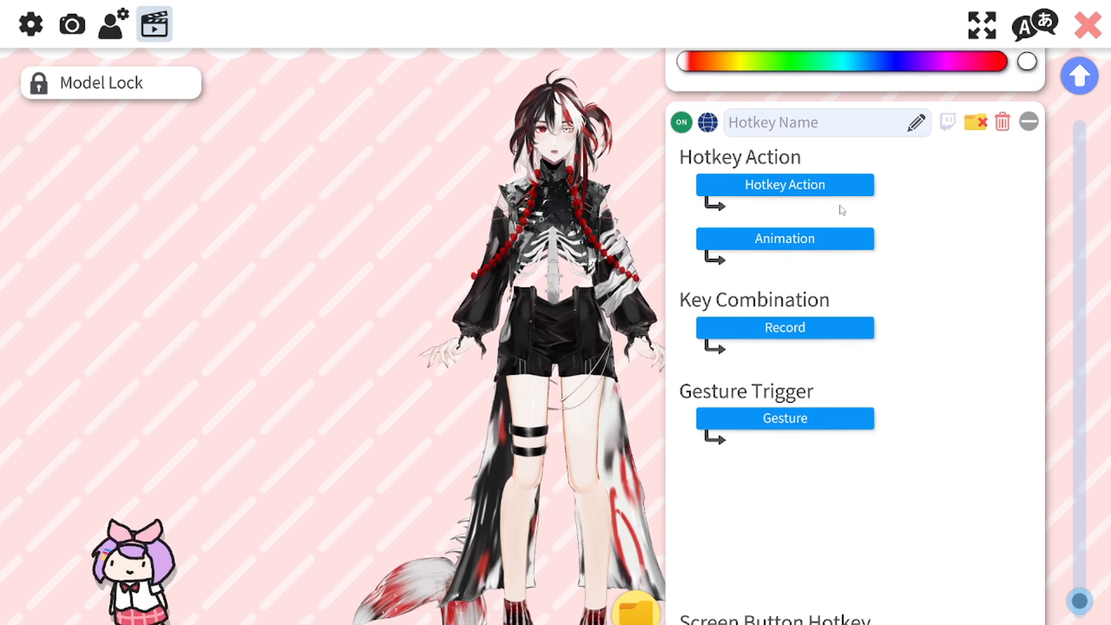
# Review the full list of available hotkey actions for the unnamed hotkey and leave without choosing one
pyautogui.click(821, 186)
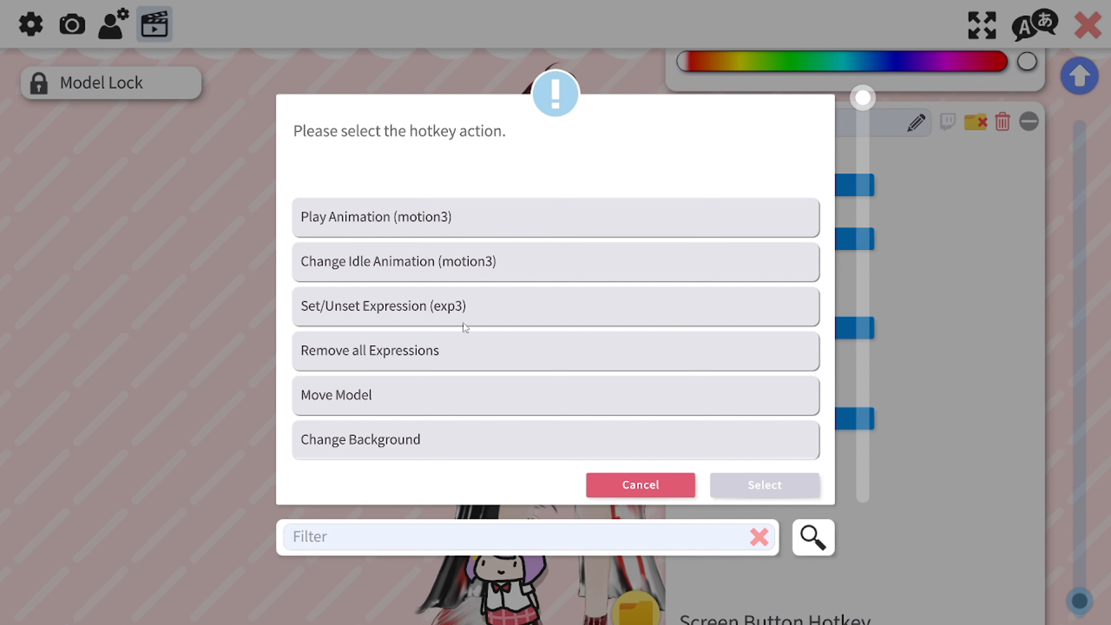
pyautogui.scroll(-5, 453, 309)
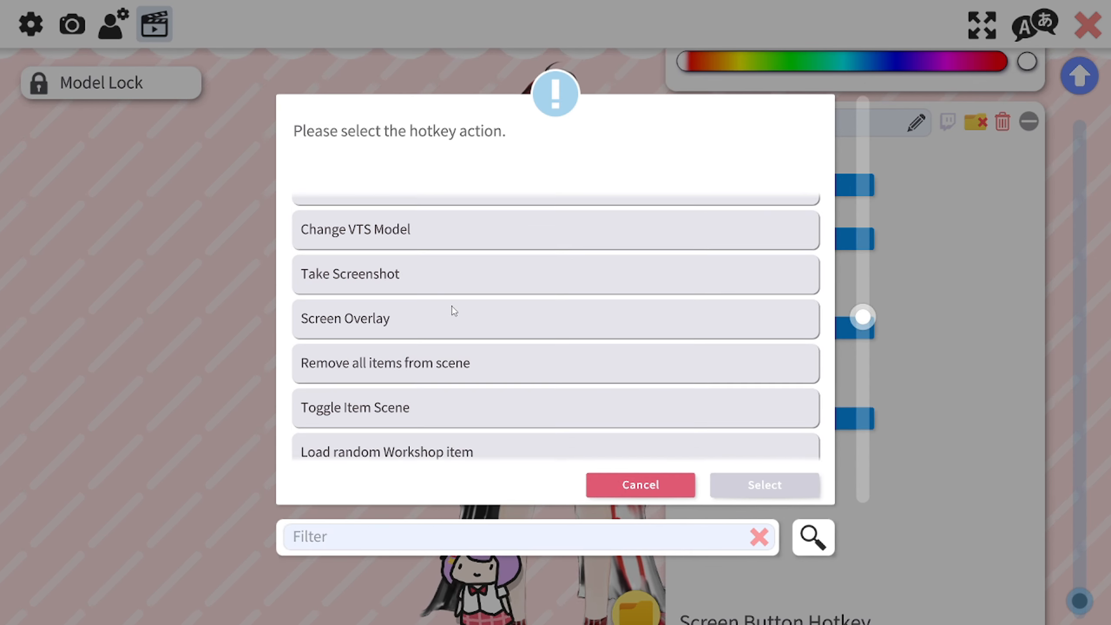
pyautogui.scroll(-6, 398, 324)
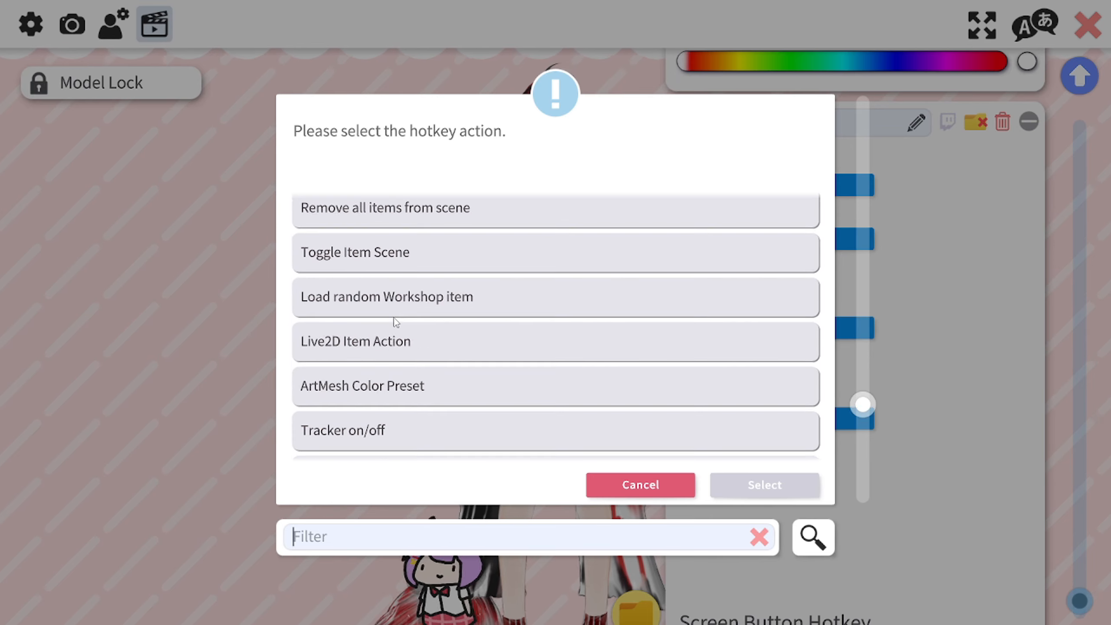
pyautogui.scroll(5, 398, 340)
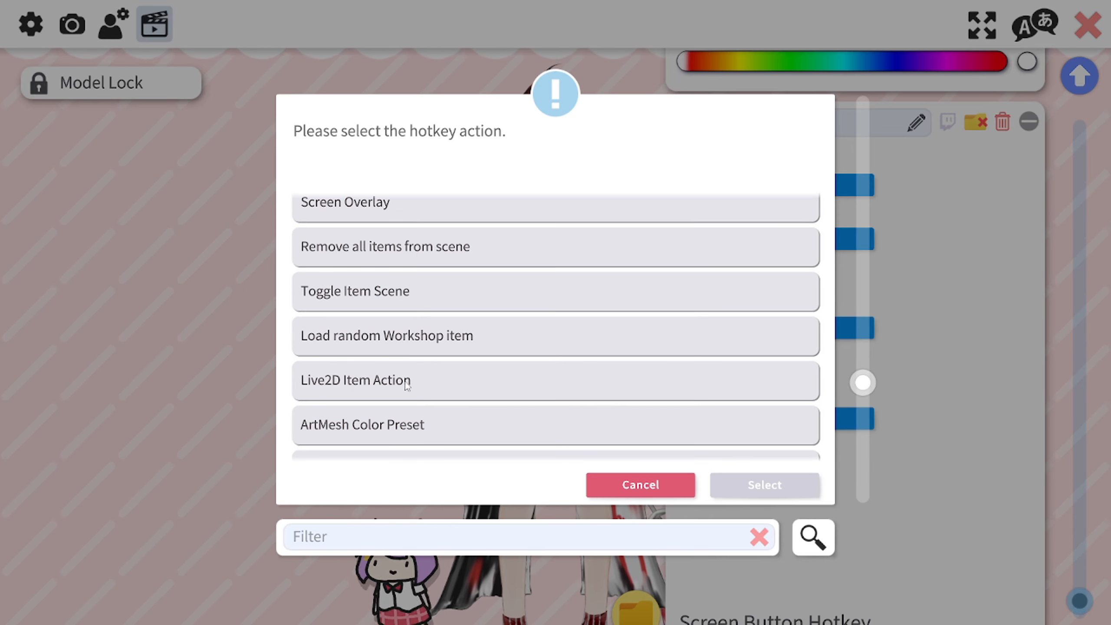
pyautogui.scroll(-5, 406, 382)
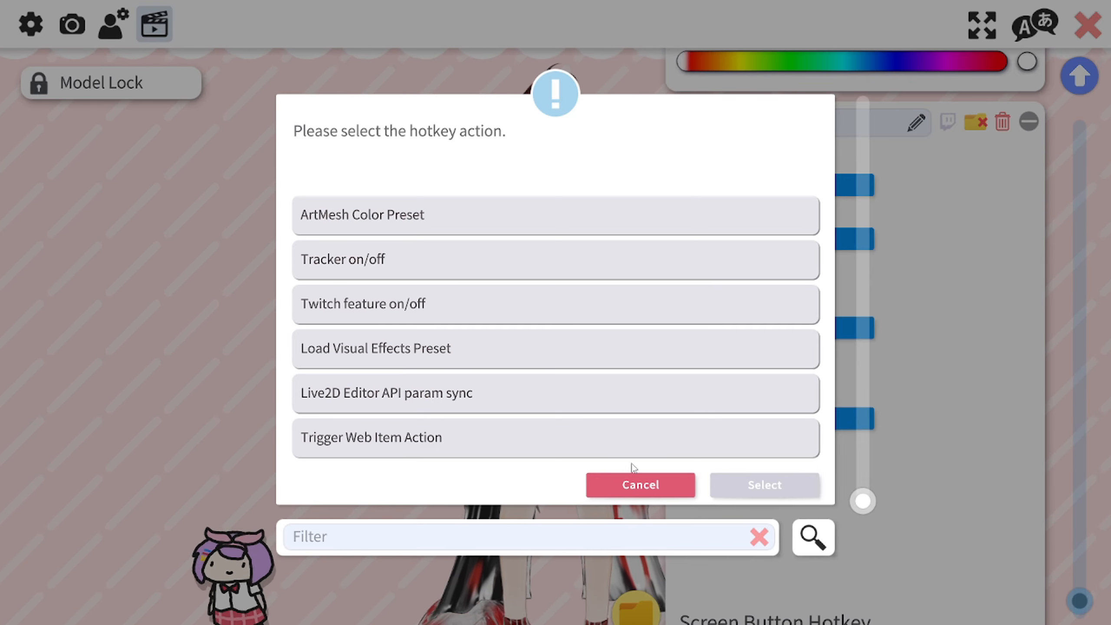
pyautogui.click(635, 481)
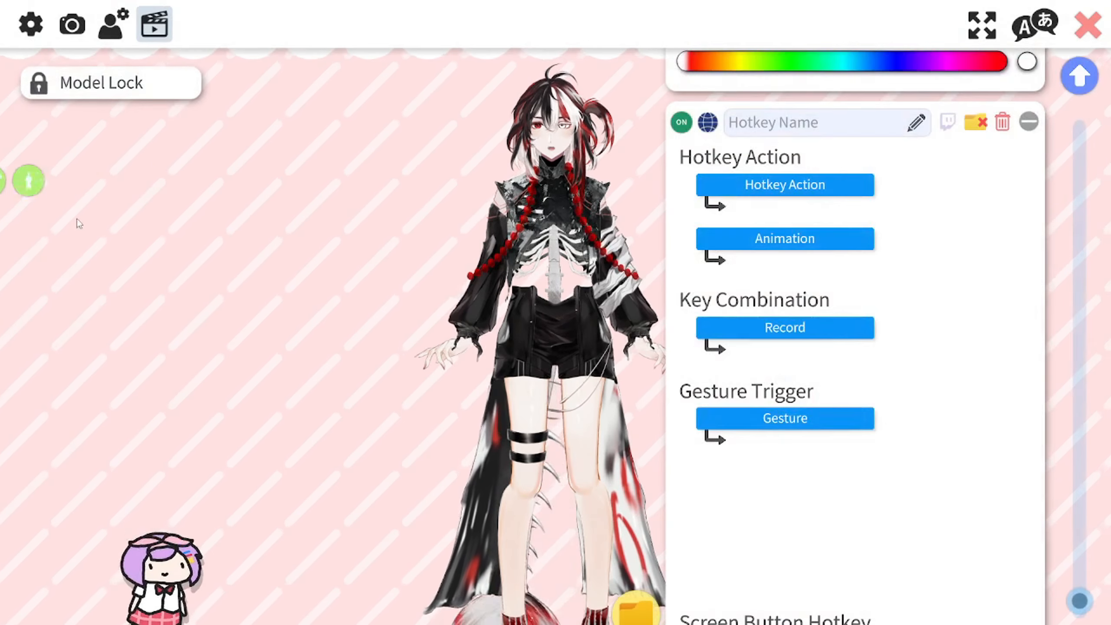
# Open the model settings and review the setup options, Movement Config and Physics Settings
pyautogui.click(113, 24)
pyautogui.scroll(-5, 862, 314)
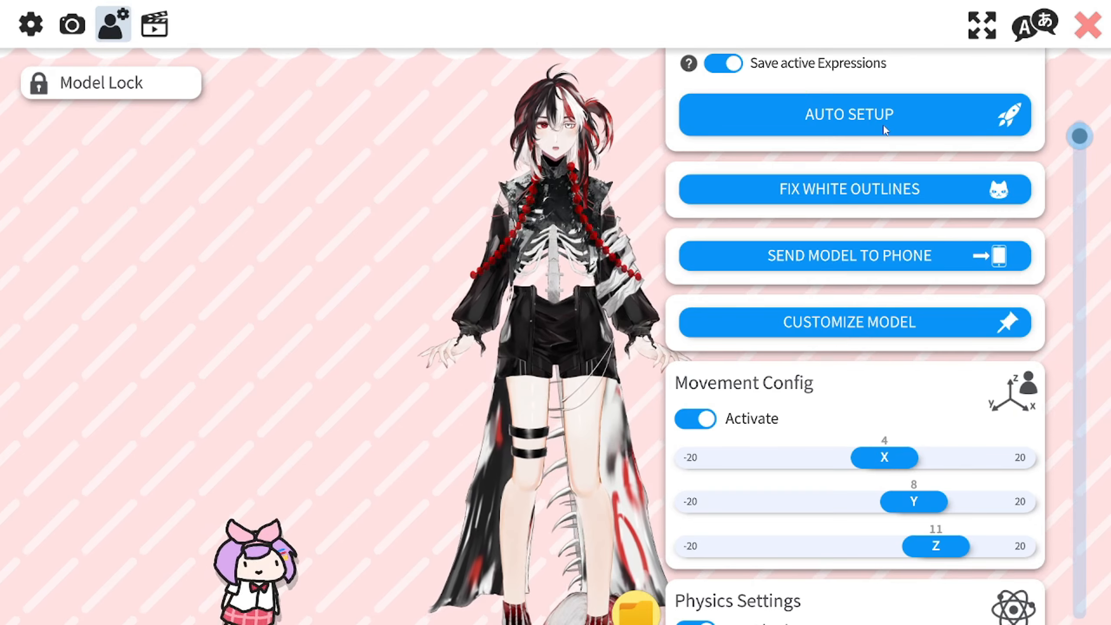
pyautogui.scroll(-5, 882, 123)
pyautogui.scroll(-4, 840, 227)
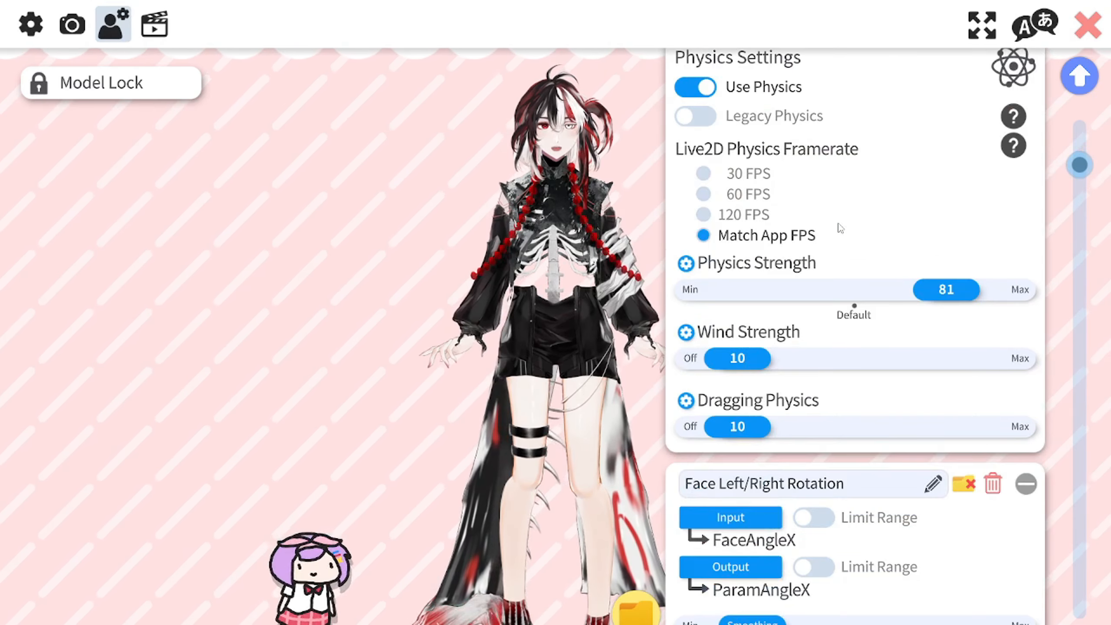
# Examine the face rotation, eye, body rotation and Mouth Open parameter mappings, including their inputs, outputs, smoothing and ranges
pyautogui.scroll(-10, 840, 227)
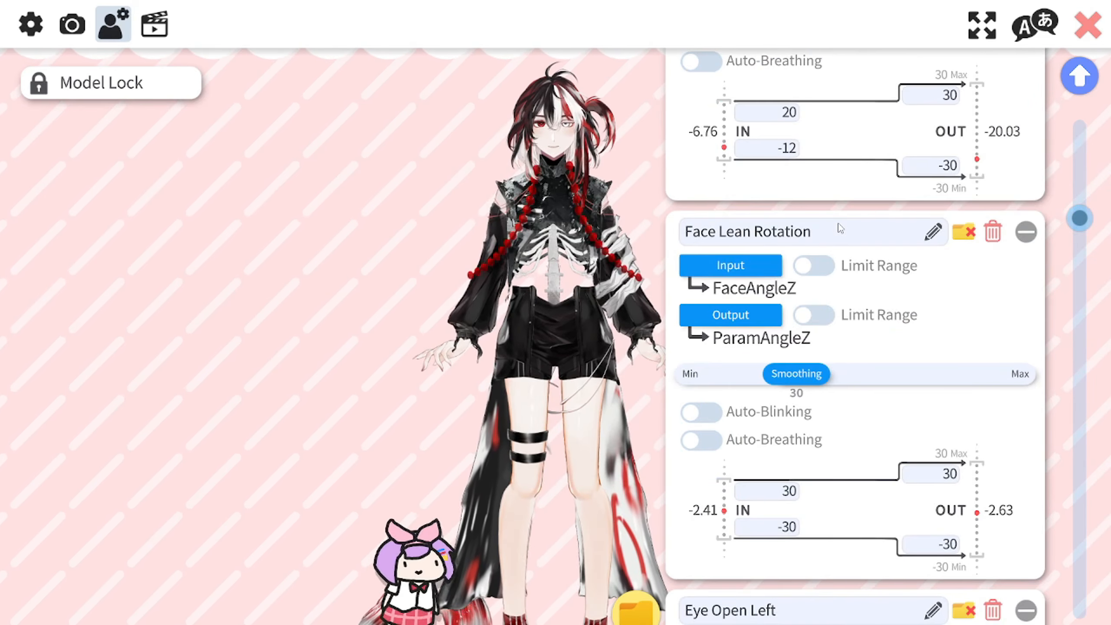
pyautogui.scroll(-3, 839, 228)
pyautogui.scroll(10, 840, 227)
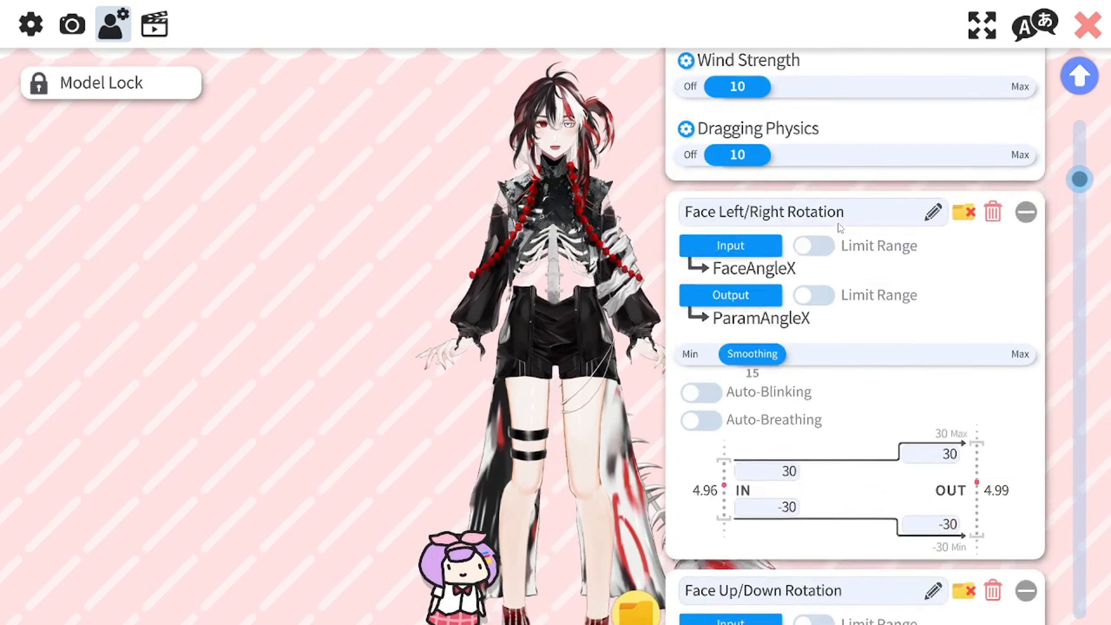
pyautogui.scroll(3, 840, 228)
pyautogui.scroll(-12, 839, 228)
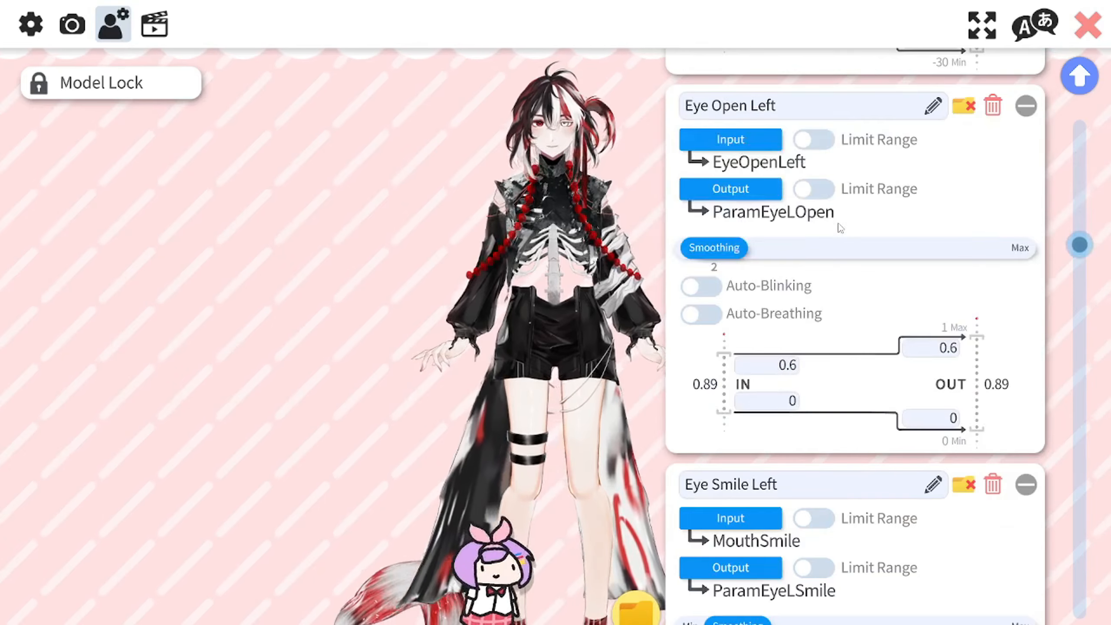
pyautogui.scroll(-12, 840, 228)
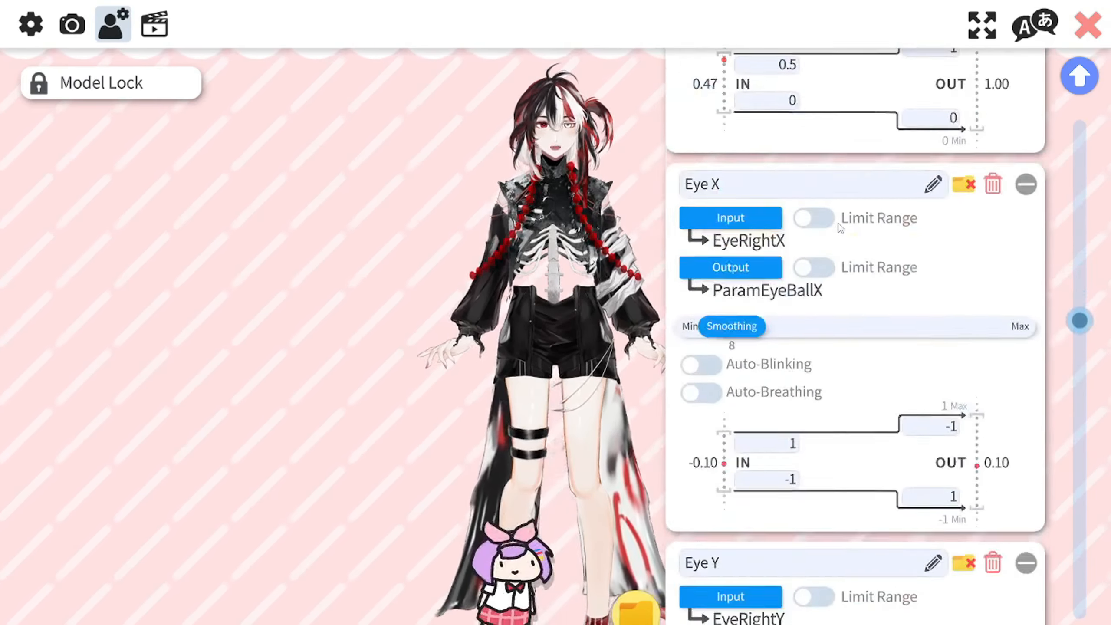
pyautogui.scroll(-15, 839, 228)
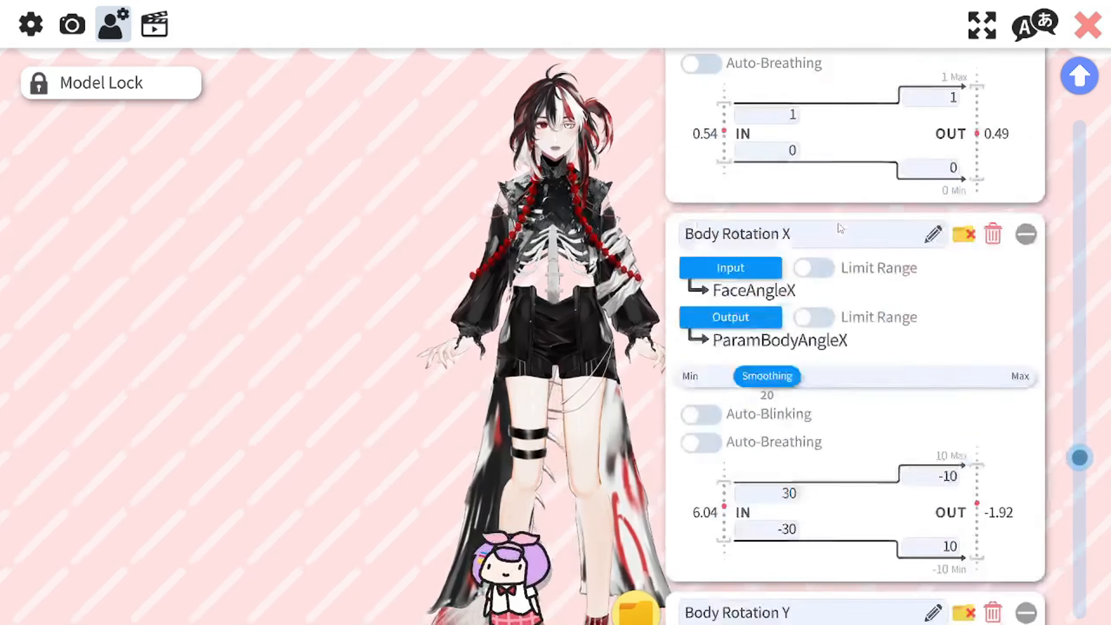
pyautogui.scroll(6, 839, 227)
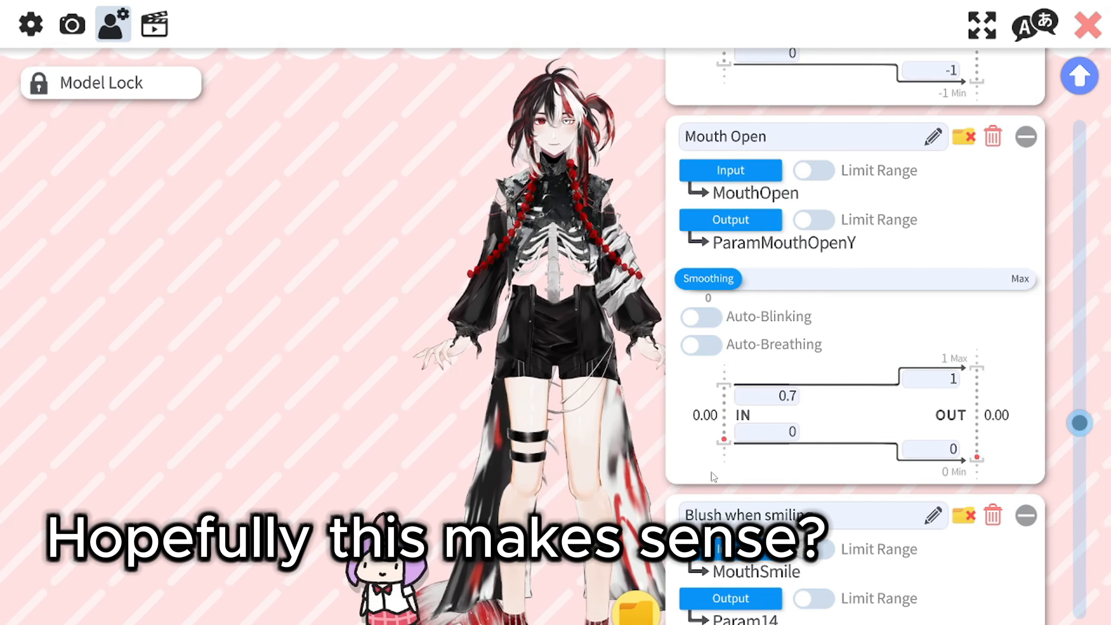
# Review the mouthPucker, CheekPuff and mouthFunnel mappings plus the brow form parameters, and leave the model settings
pyautogui.scroll(-10, 858, 383)
pyautogui.scroll(-10, 859, 372)
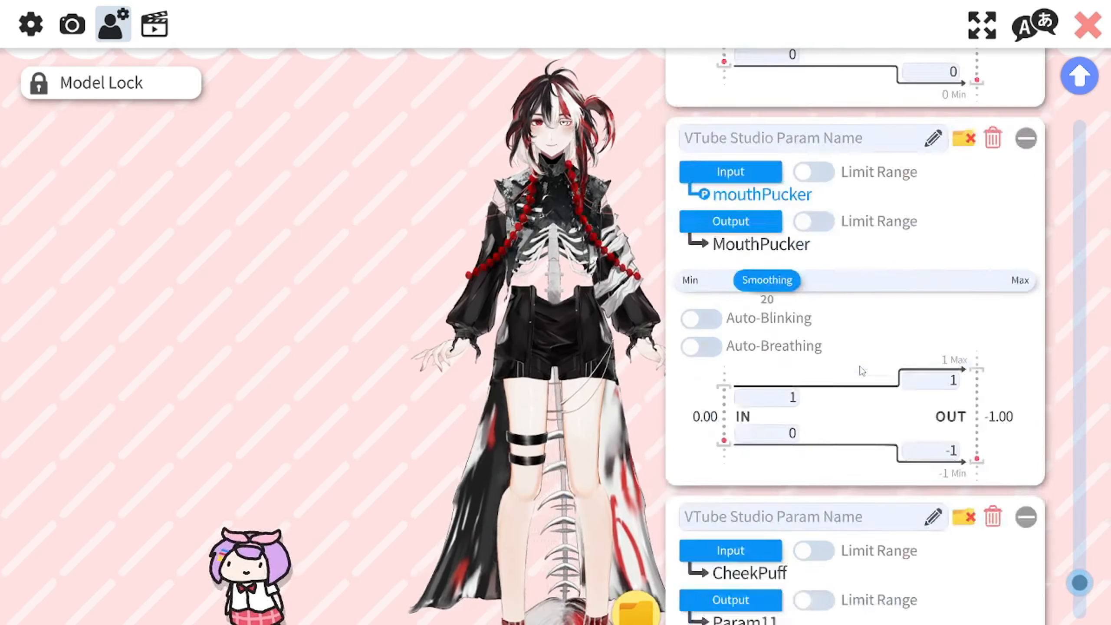
pyautogui.scroll(10, 862, 371)
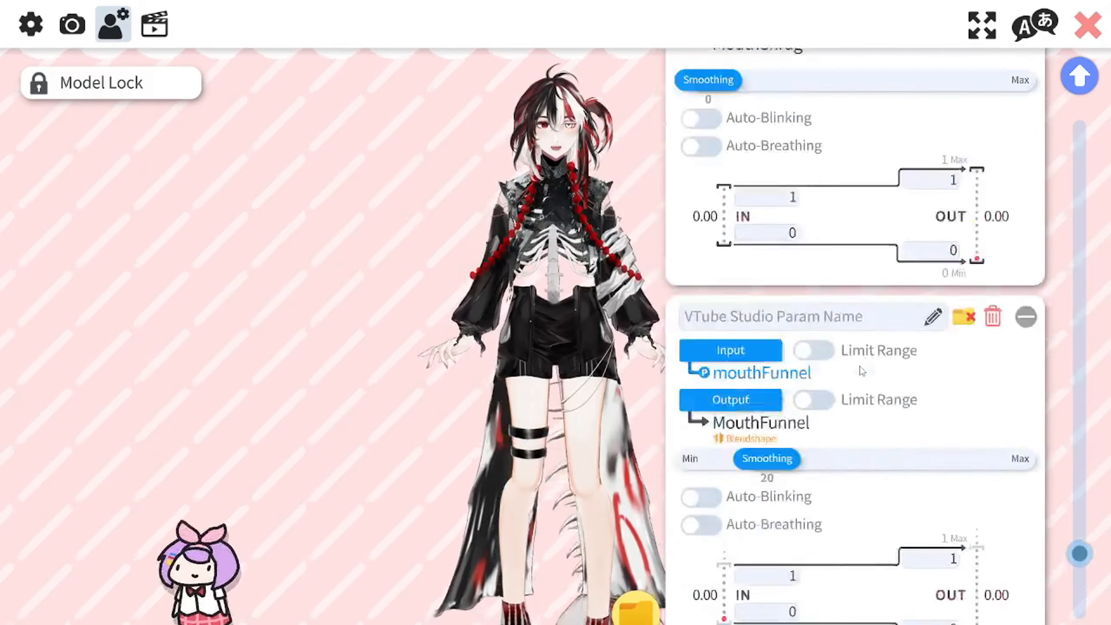
pyautogui.scroll(10, 914, 311)
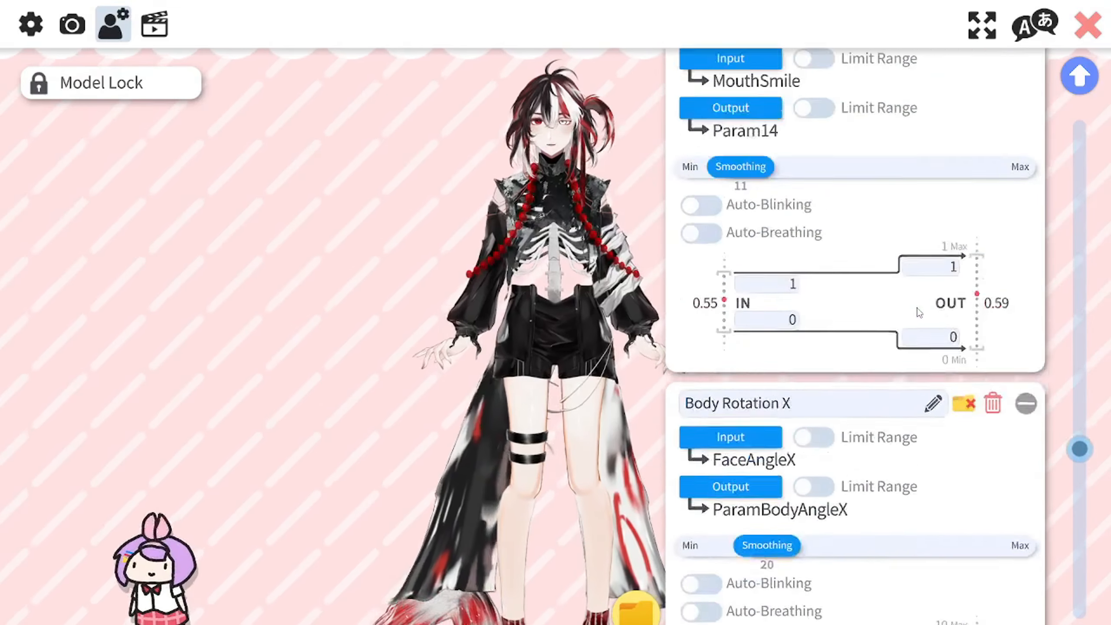
pyautogui.scroll(5, 864, 213)
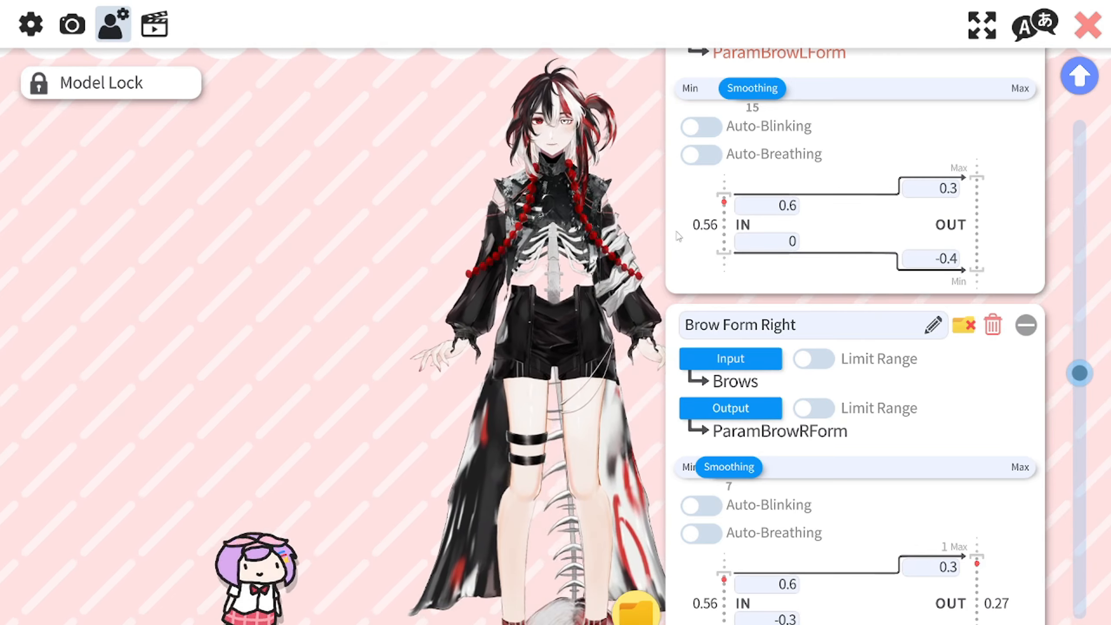
pyautogui.scroll(-15, 766, 265)
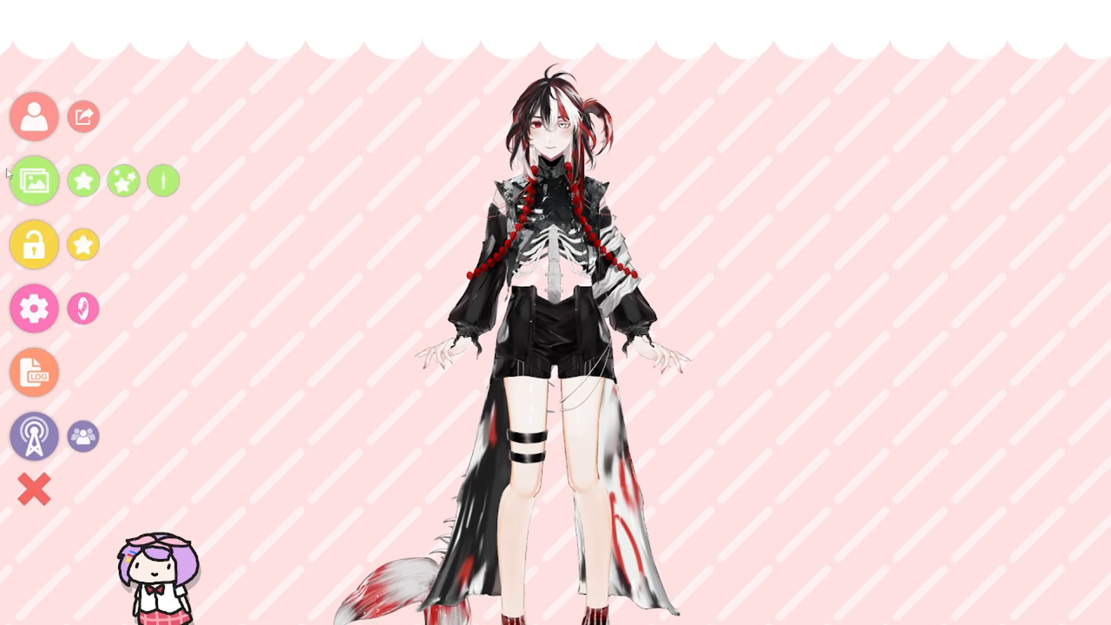
# Change the scene background to background_2
pyautogui.click(34, 187)
pyautogui.click(606, 249)
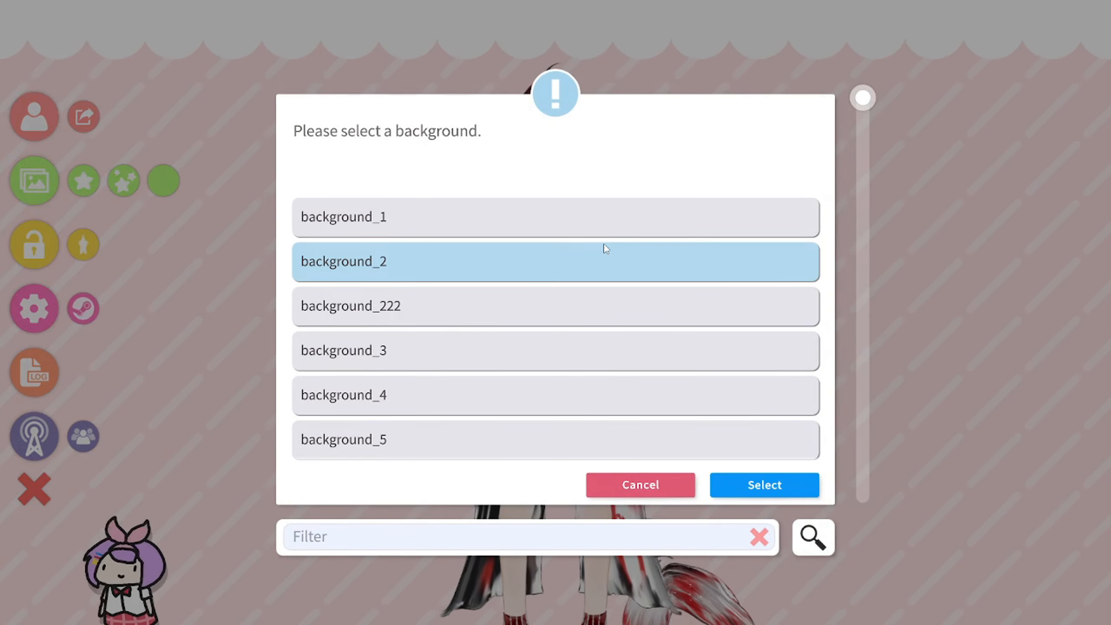
pyautogui.click(792, 485)
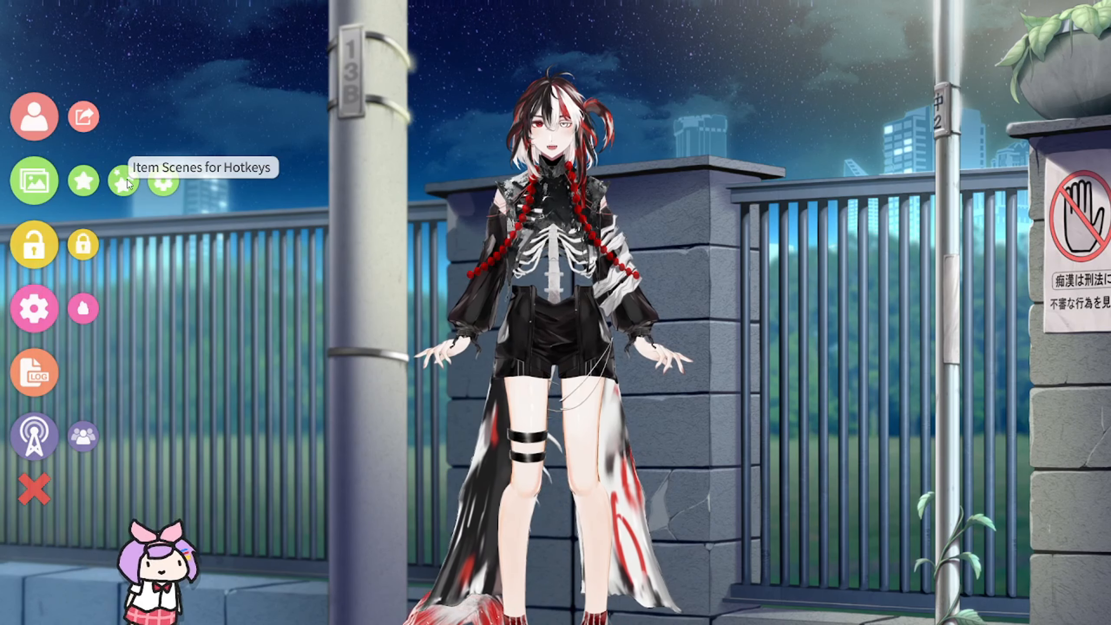
# Change the scene background to background_9
pyautogui.click(44, 187)
pyautogui.scroll(-6, 415, 390)
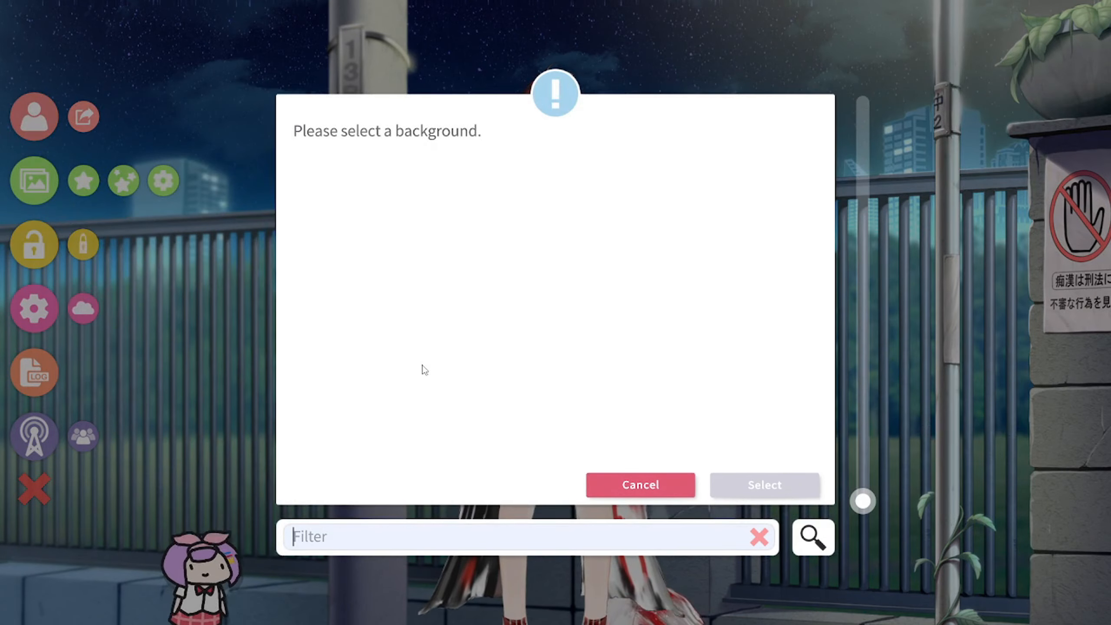
pyautogui.click(442, 346)
pyautogui.click(491, 310)
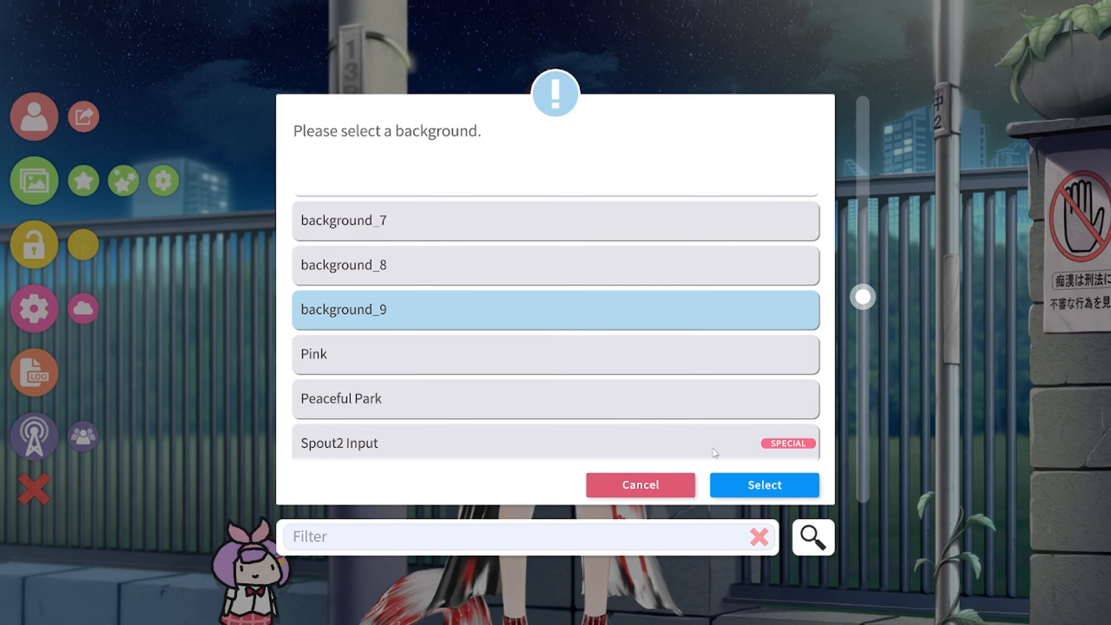
pyautogui.click(744, 485)
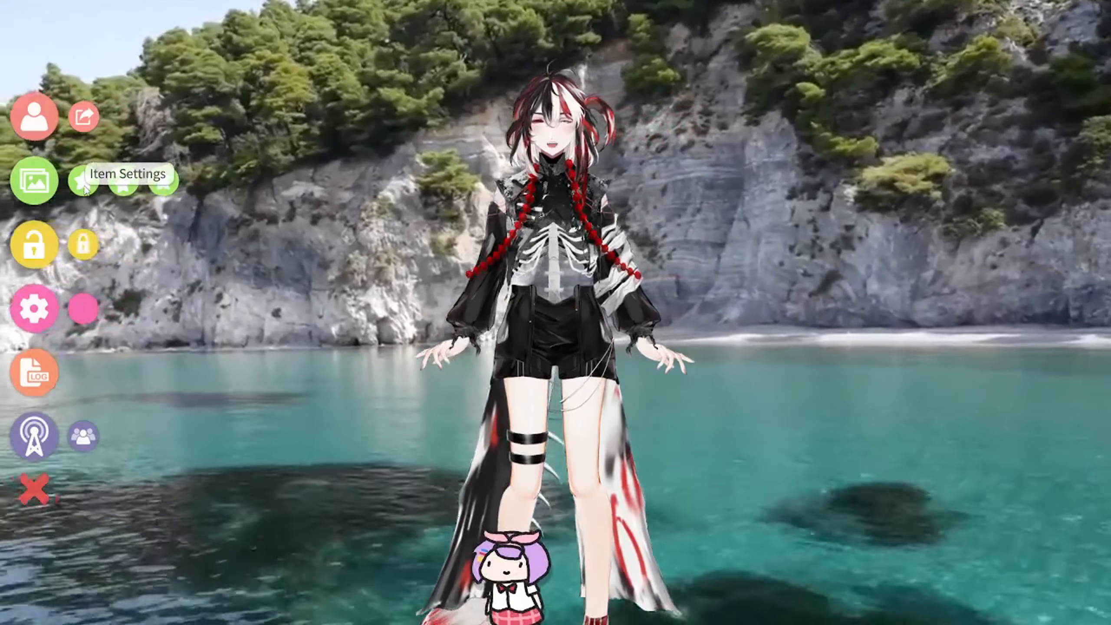
# Change the scene background to background_7
pyautogui.click(35, 180)
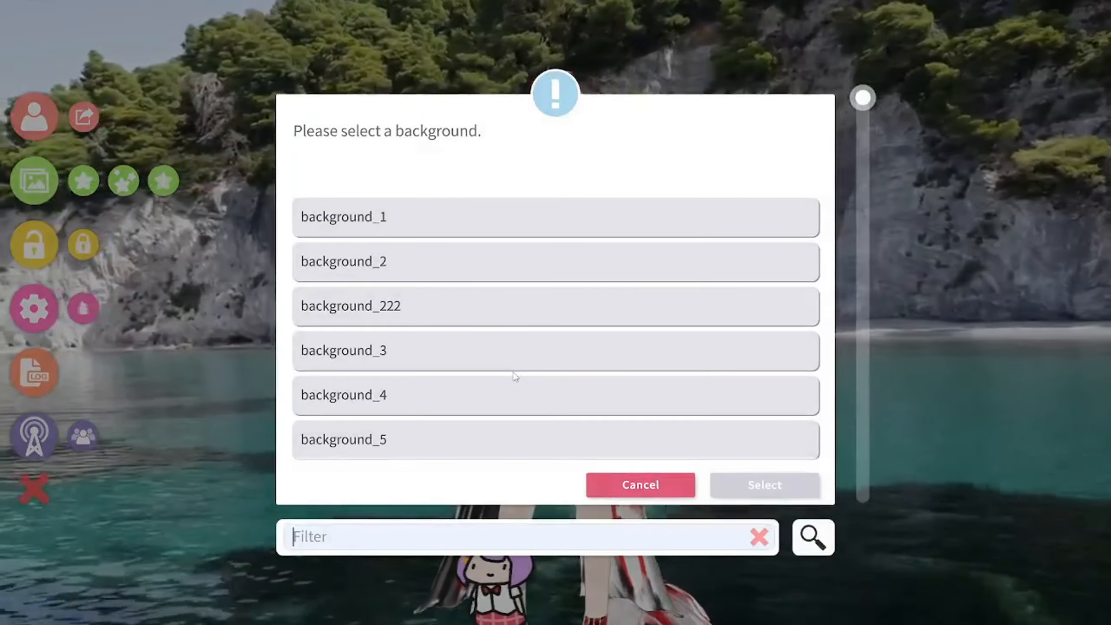
pyautogui.scroll(-15, 621, 372)
pyautogui.scroll(12, 621, 372)
pyautogui.scroll(-10, 621, 372)
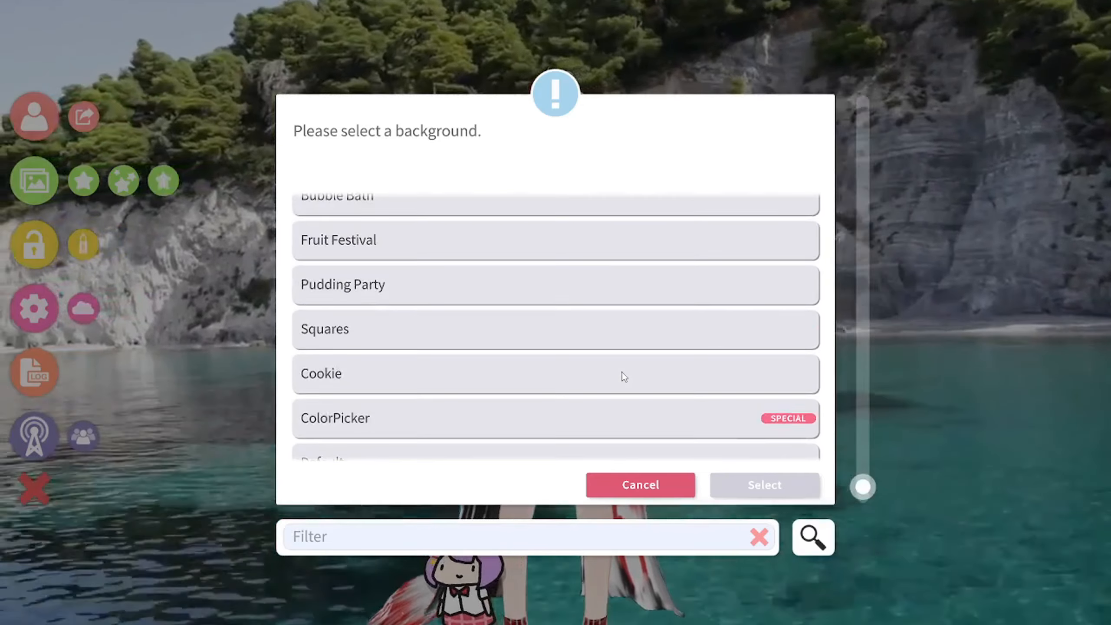
pyautogui.scroll(1, 640, 275)
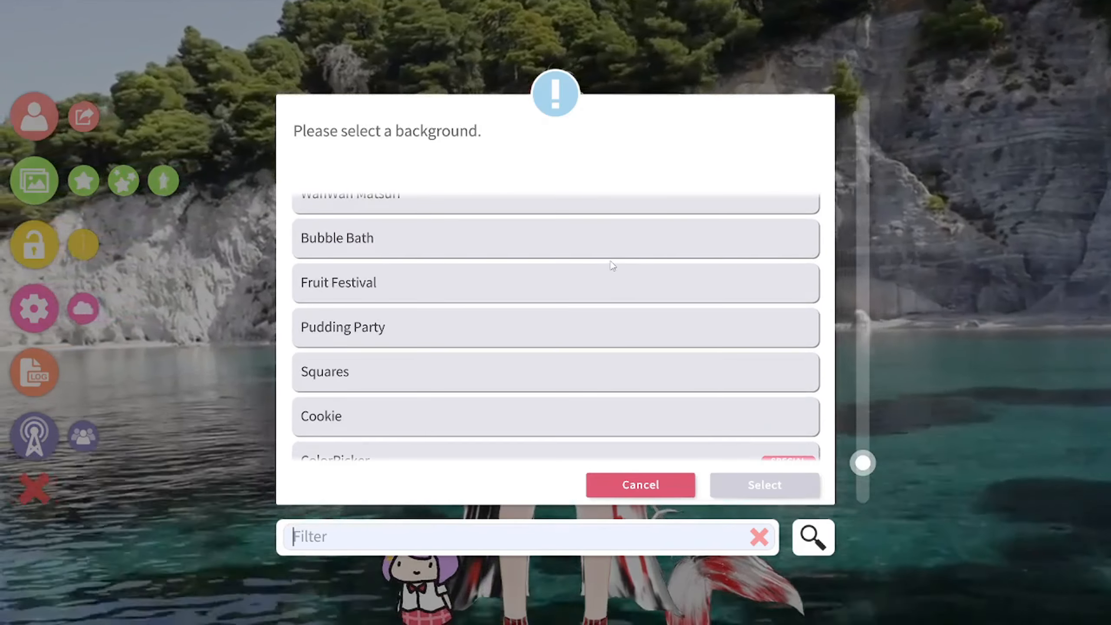
pyautogui.scroll(8, 613, 266)
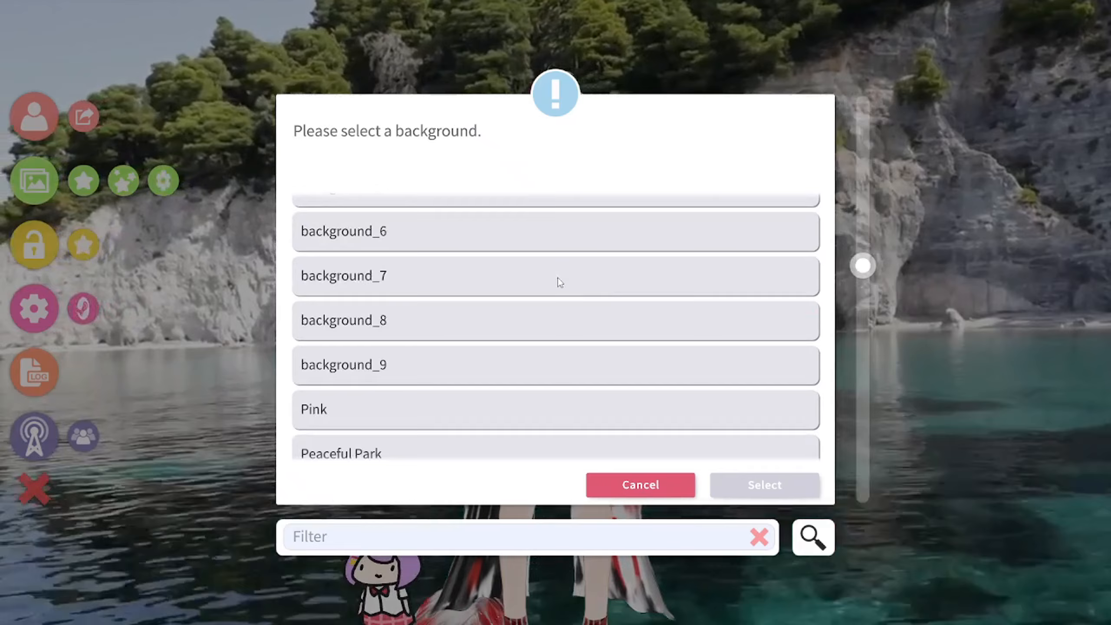
pyautogui.click(557, 278)
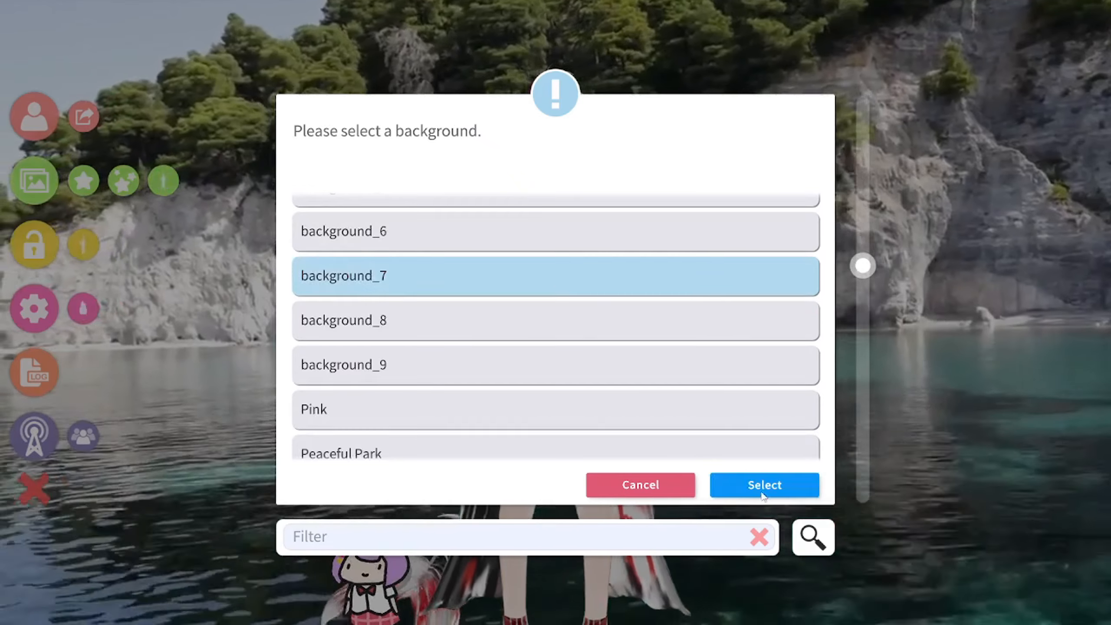
pyautogui.click(763, 495)
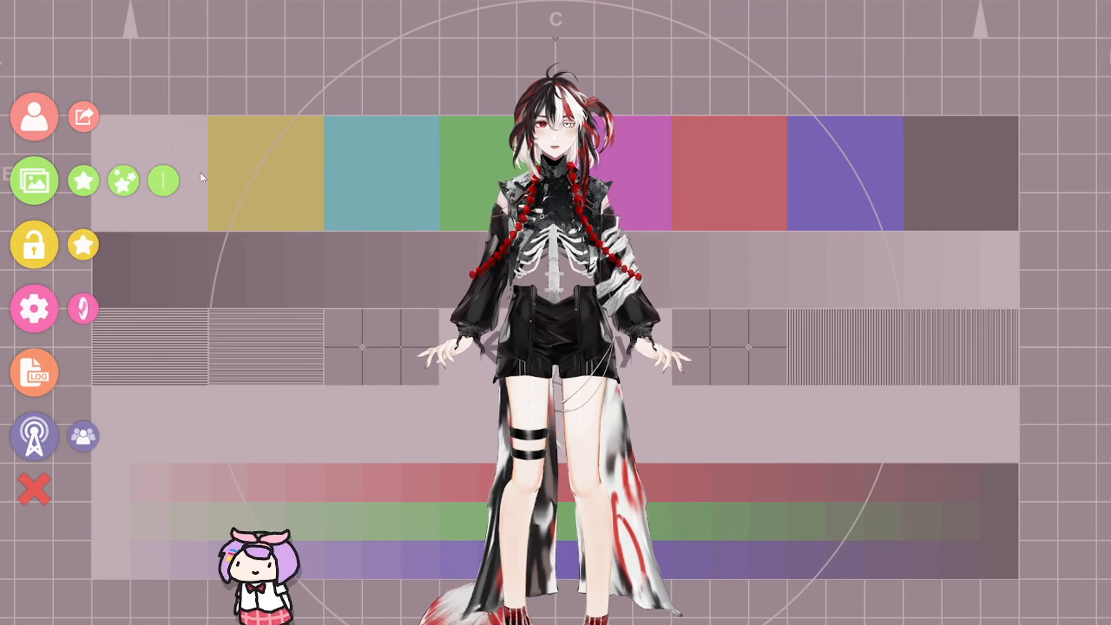
# Add the beverage_Boba item to the scene
pyautogui.click(86, 183)
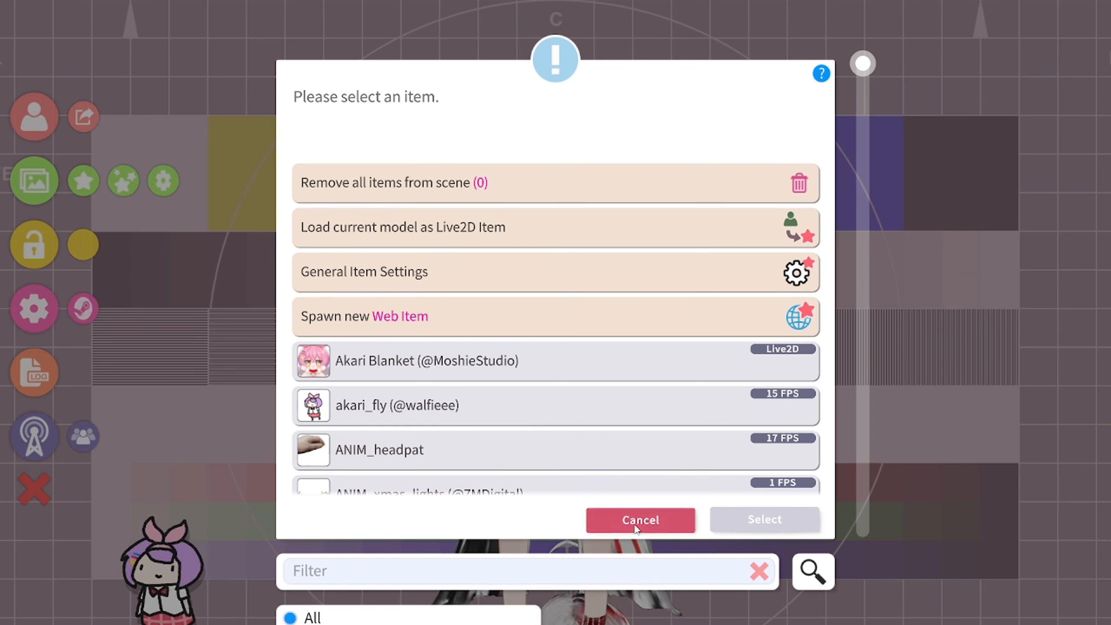
pyautogui.click(640, 519)
pyautogui.click(83, 180)
pyautogui.scroll(-5, 463, 359)
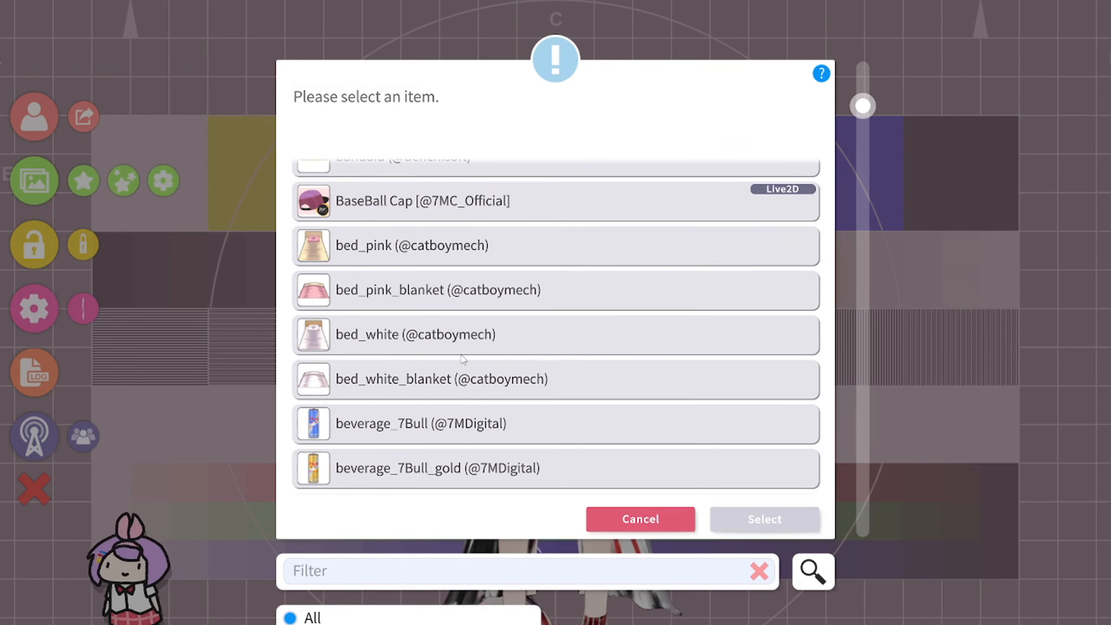
pyautogui.scroll(-8, 463, 359)
pyautogui.scroll(3, 525, 351)
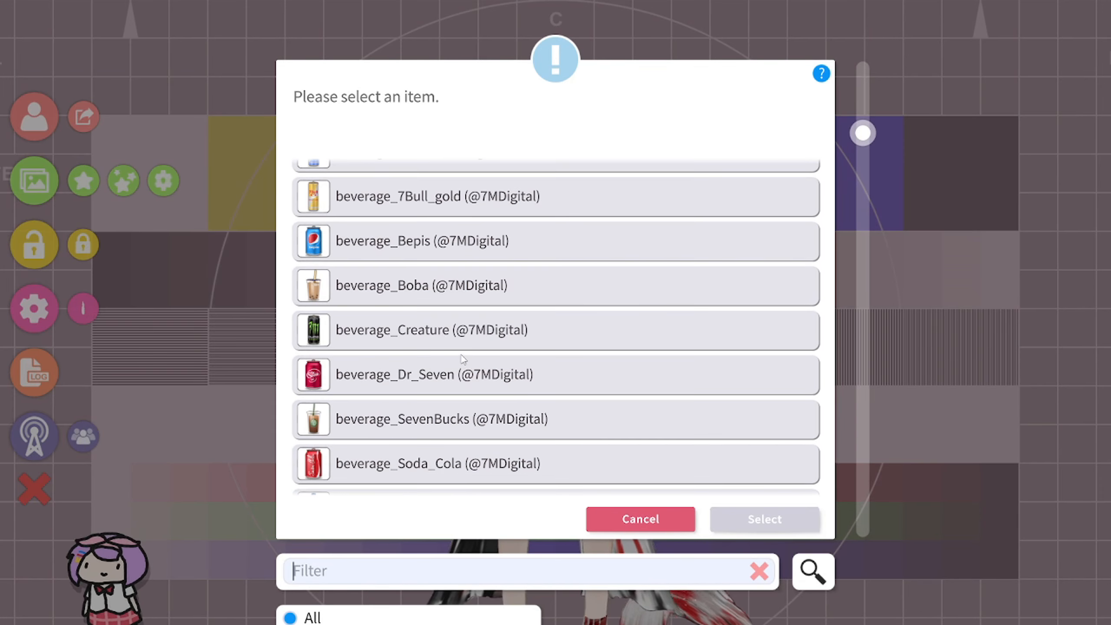
pyautogui.click(634, 463)
pyautogui.click(654, 301)
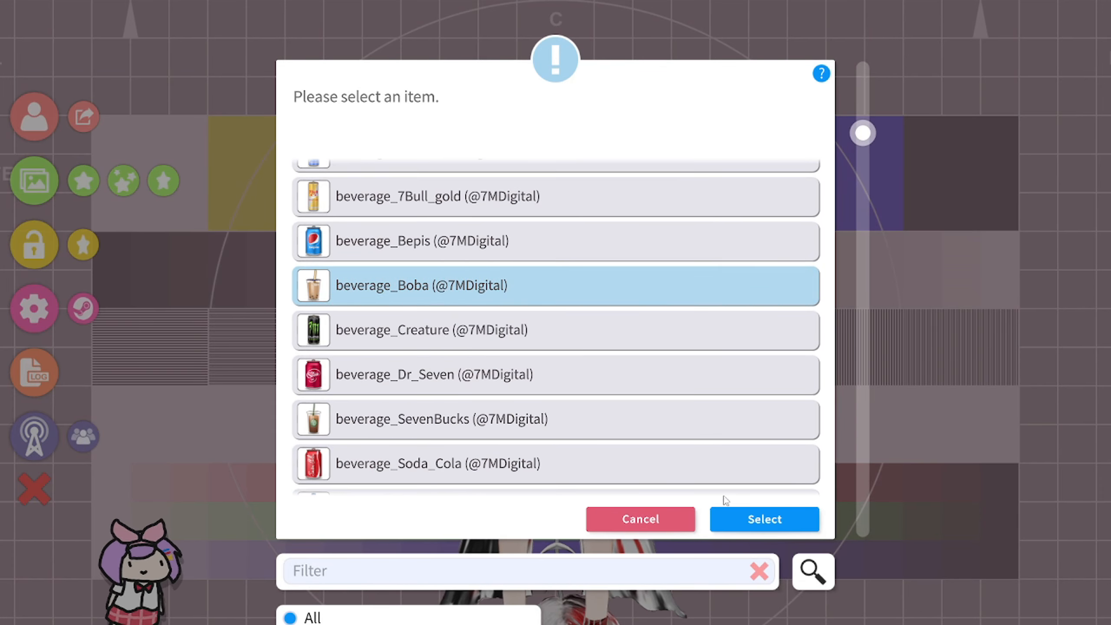
pyautogui.click(742, 520)
pyautogui.click(685, 583)
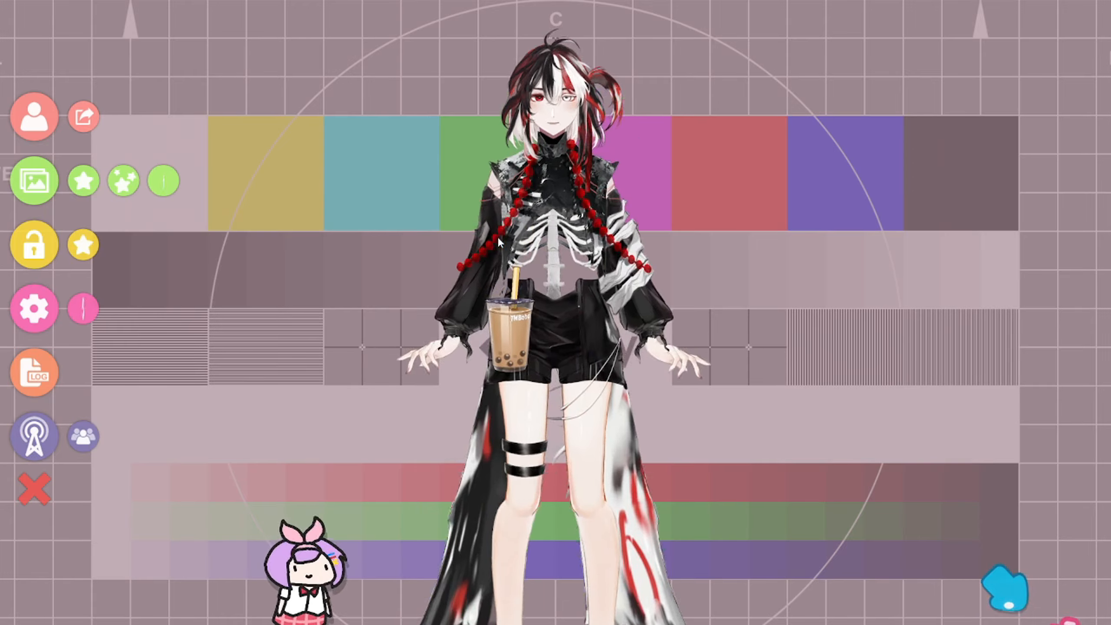
# Shrink the boba drink and rescale the model with it attached, and look over the drink's item settings
pyautogui.scroll(6, 497, 237)
pyautogui.scroll(-8, 505, 299)
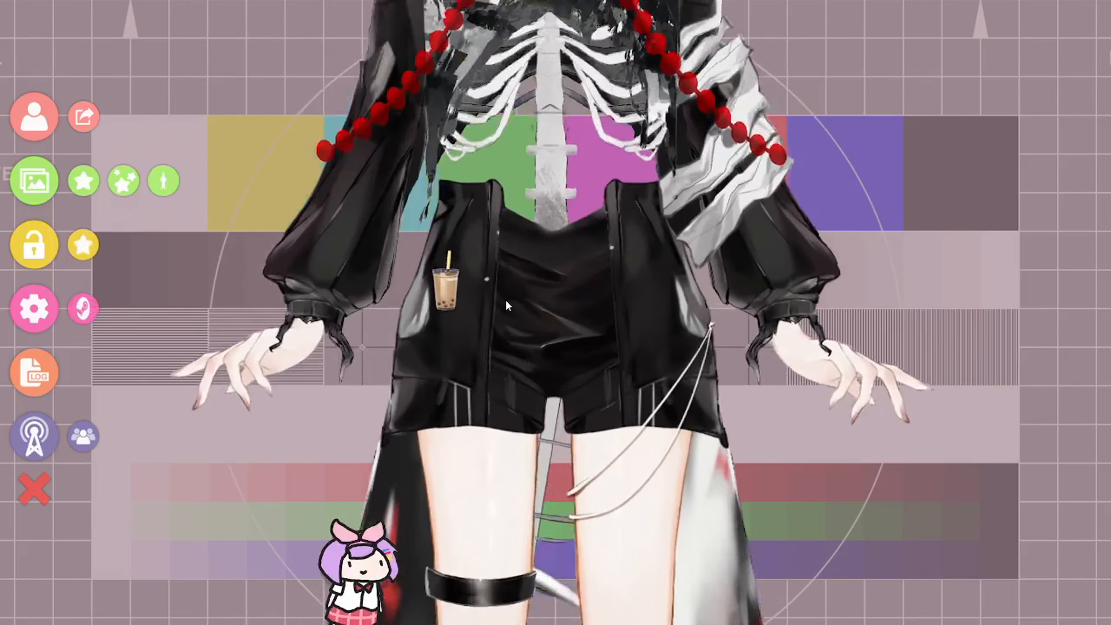
pyautogui.scroll(-2, 552, 246)
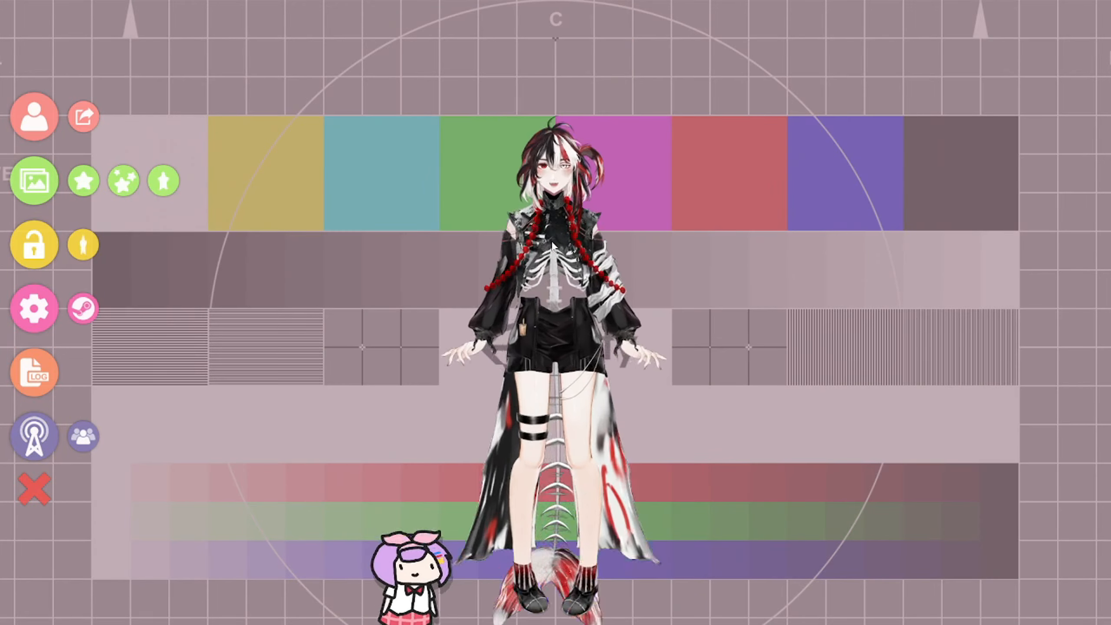
pyautogui.scroll(3, 555, 248)
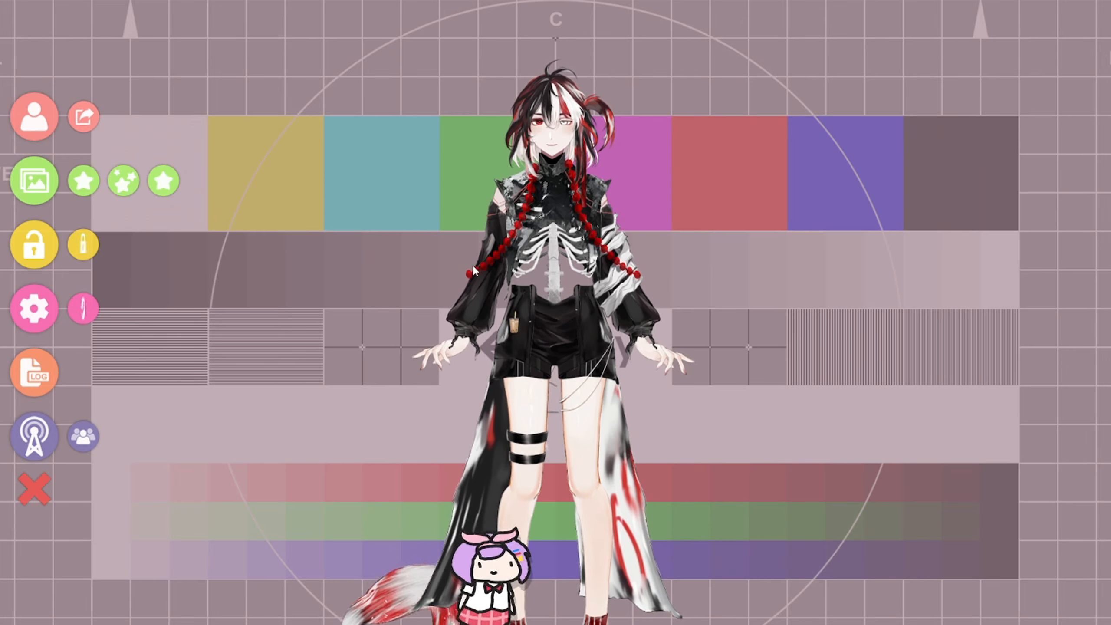
pyautogui.doubleClick(506, 322)
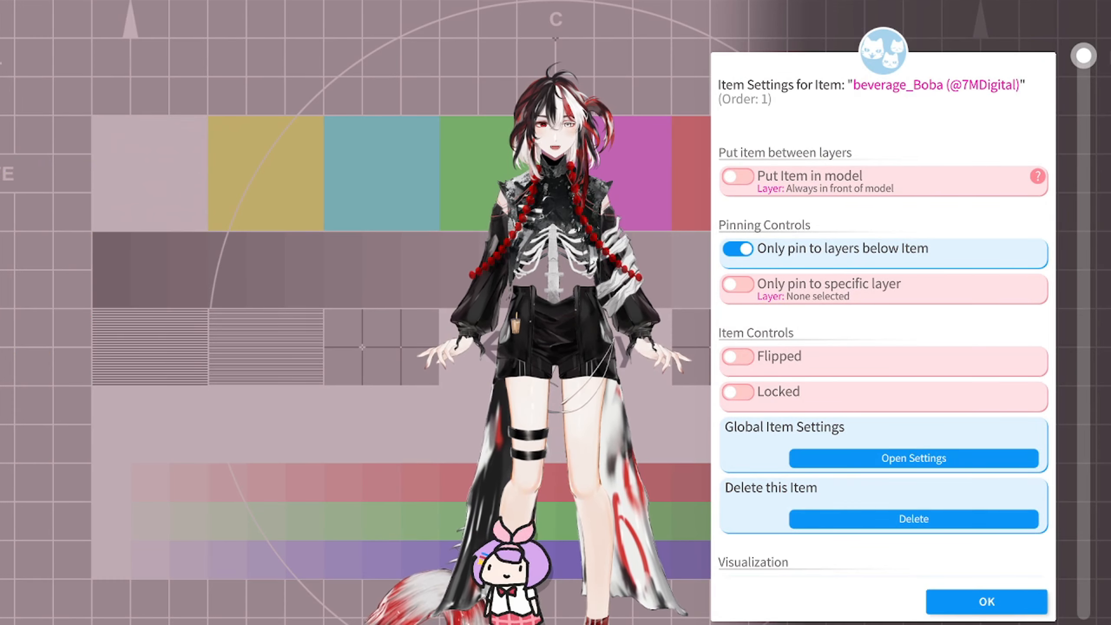
pyautogui.click(987, 603)
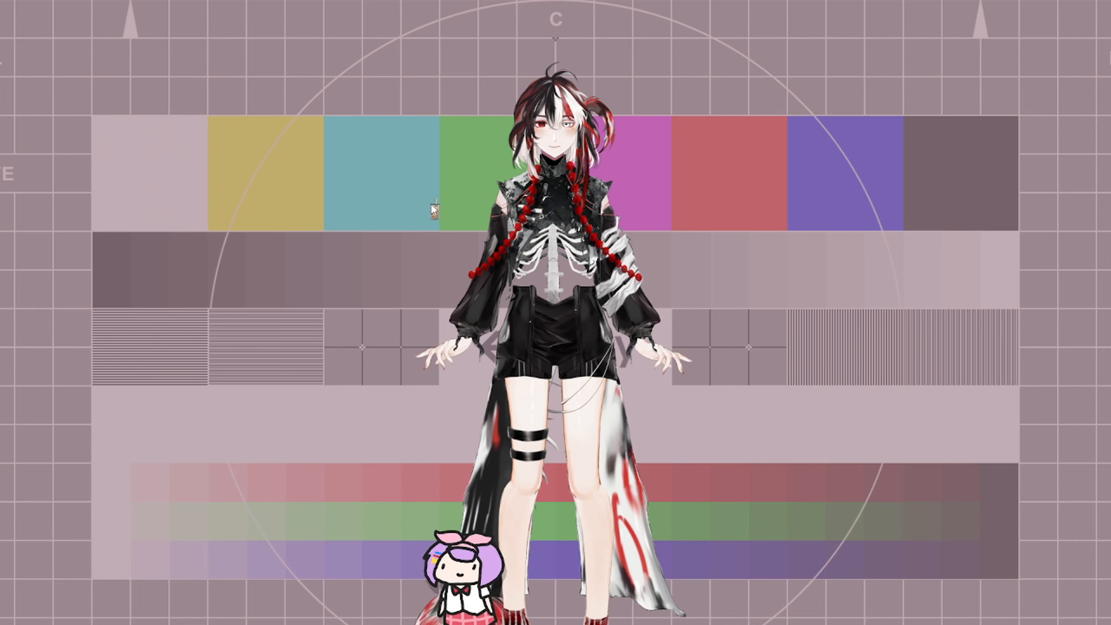
# Move the boba drink off the model's shorts, enlarge it and place it over the hand on the teal colour-bar side
pyautogui.click(433, 211)
pyautogui.scroll(-5, 436, 183)
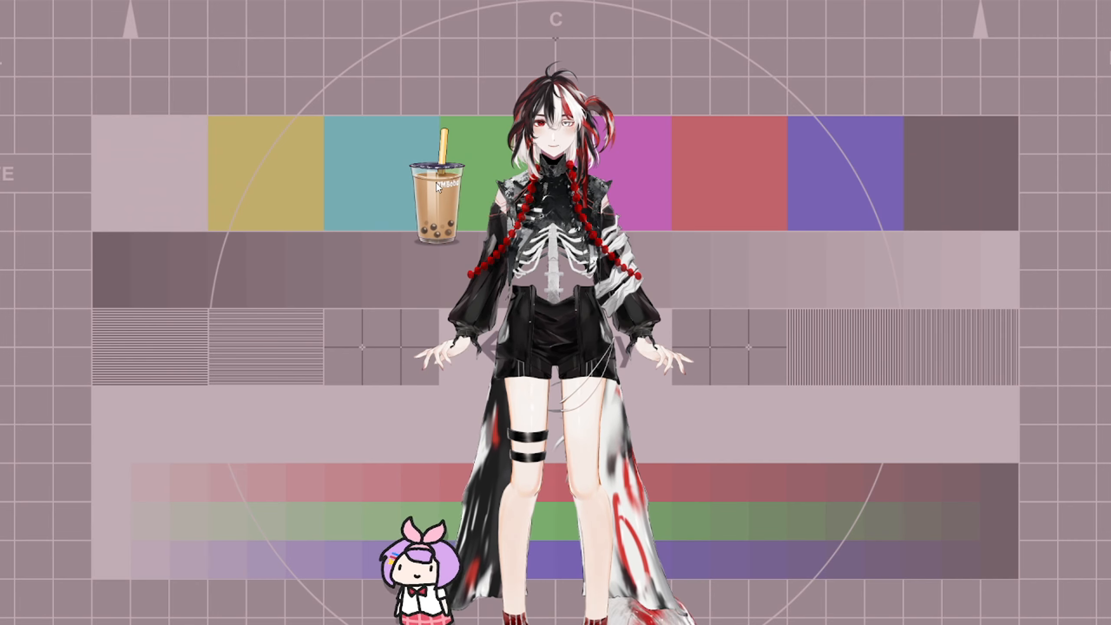
pyautogui.moveTo(435, 183); pyautogui.dragTo(427, 302)
pyautogui.scroll(5, 426, 301)
pyautogui.scroll(-10, 425, 300)
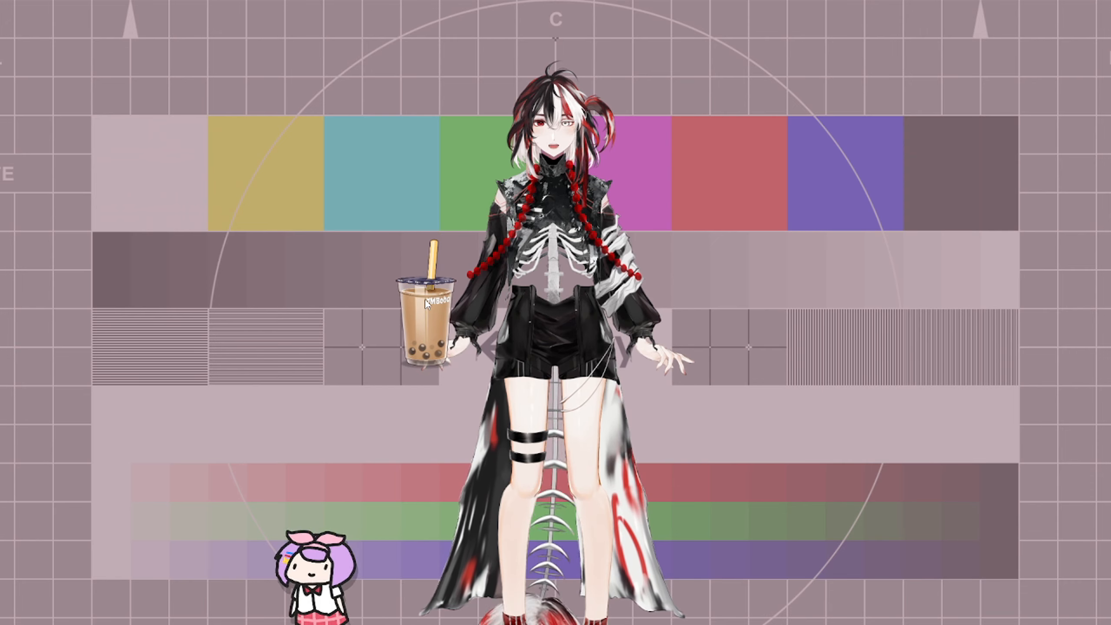
# Move the boba drink to the model's other hand and shrink it slightly, and check its item settings
pyautogui.moveTo(424, 299); pyautogui.dragTo(656, 297)
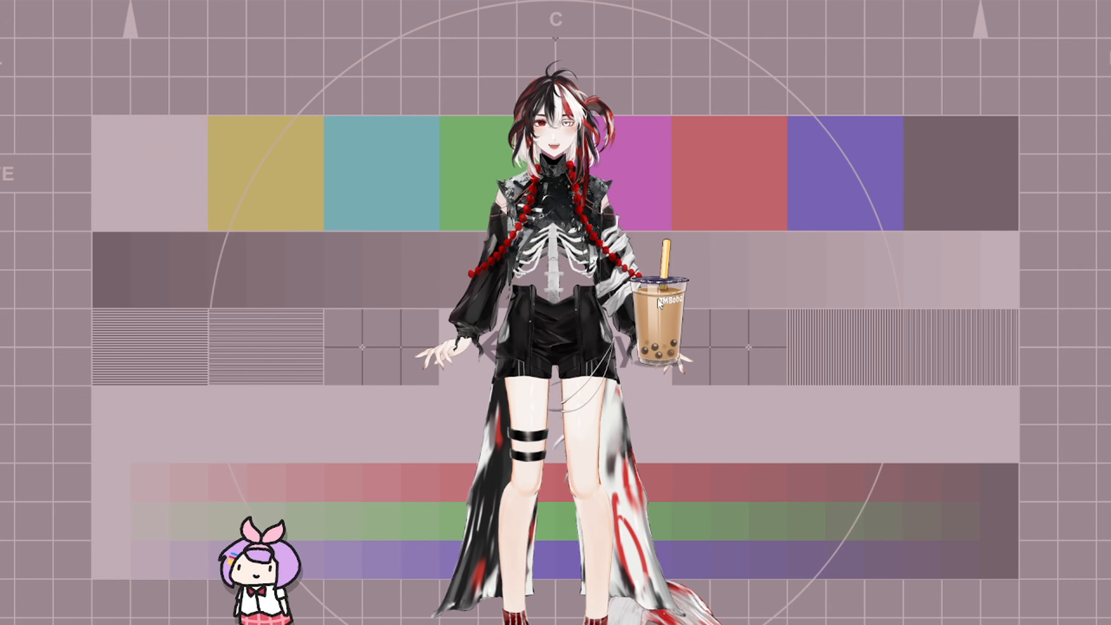
pyautogui.scroll(5, 659, 299)
pyautogui.scroll(-4, 658, 299)
pyautogui.scroll(-3, 658, 299)
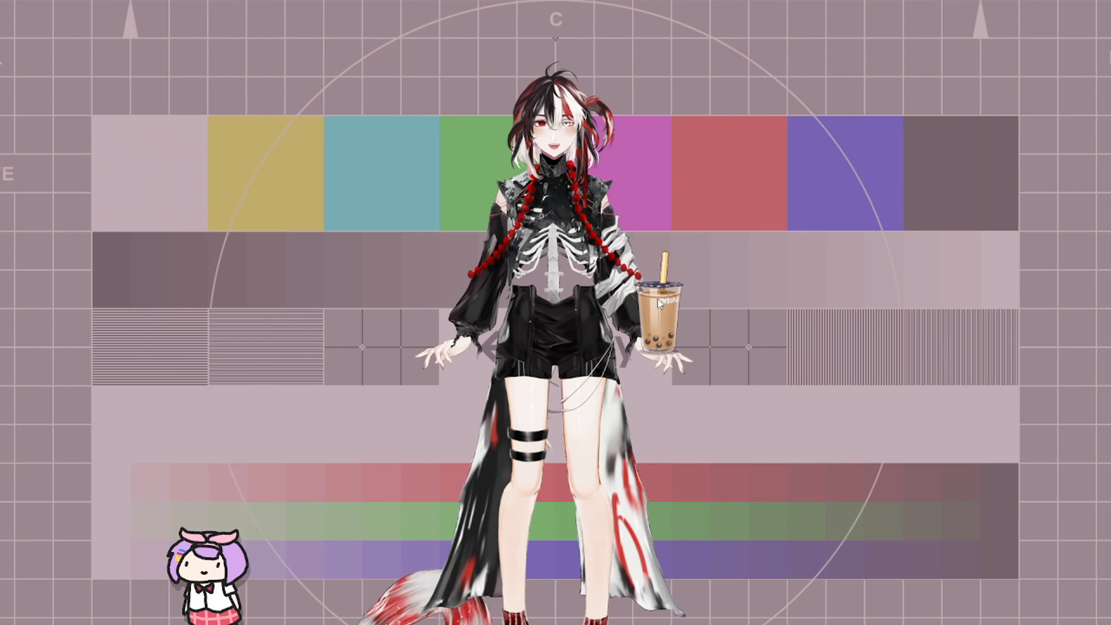
pyautogui.doubleClick(657, 299)
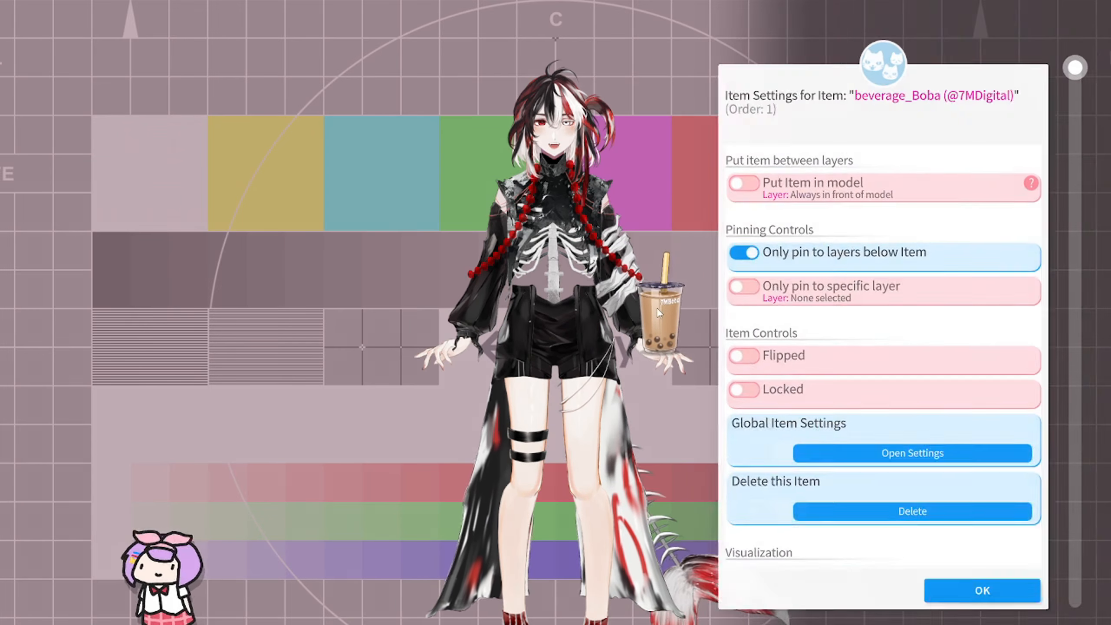
pyautogui.click(955, 591)
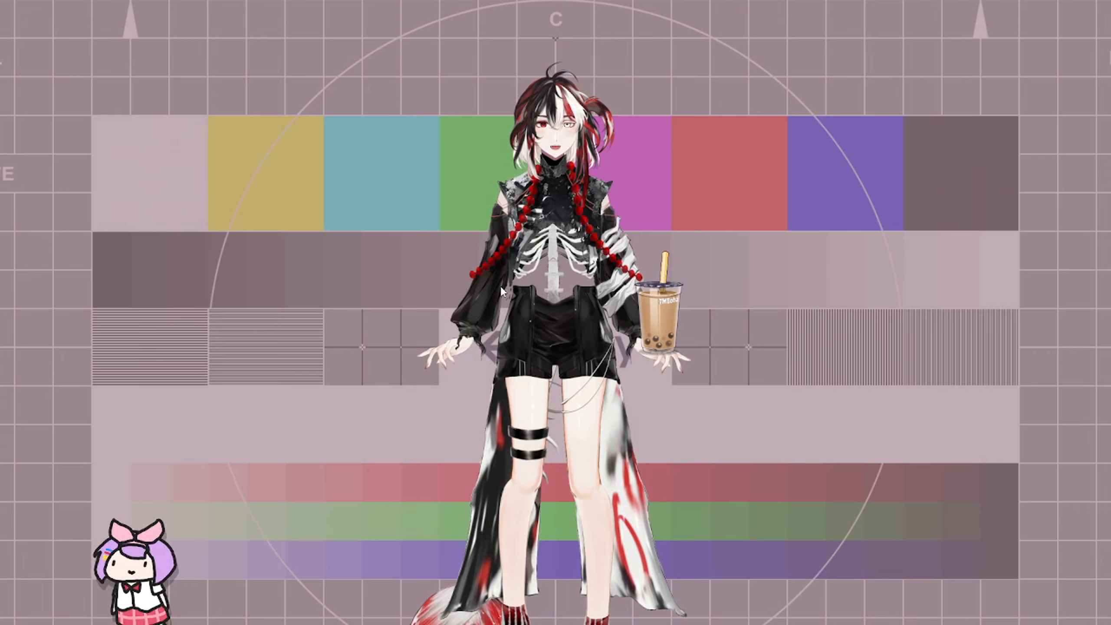
# Lock the model's dragging and unlock it again
pyautogui.doubleClick(354, 250)
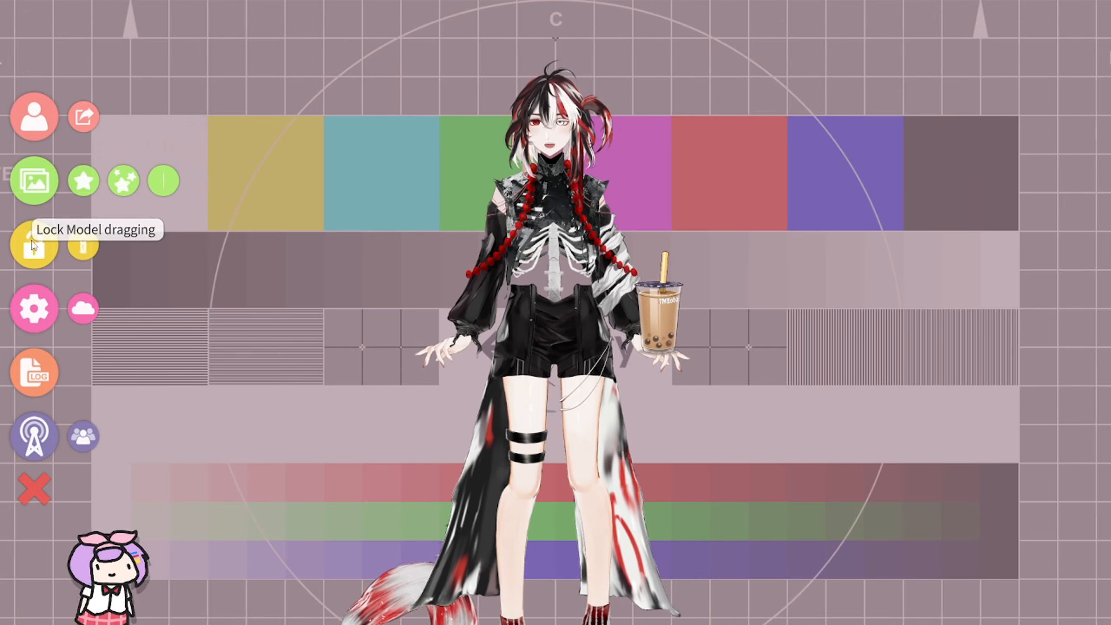
pyautogui.click(32, 245)
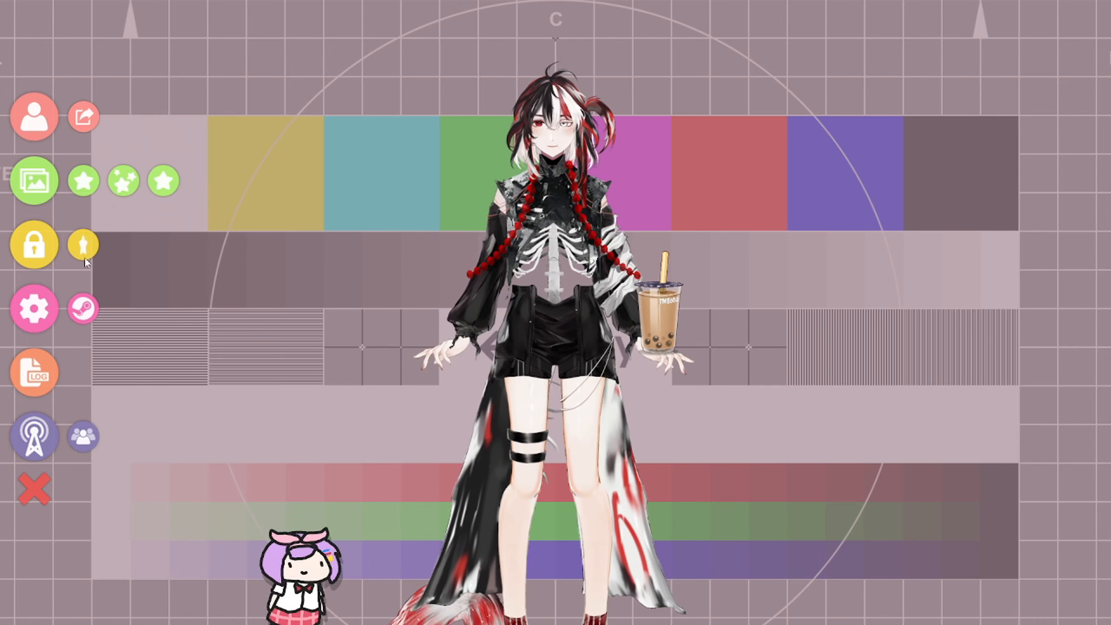
pyautogui.click(43, 244)
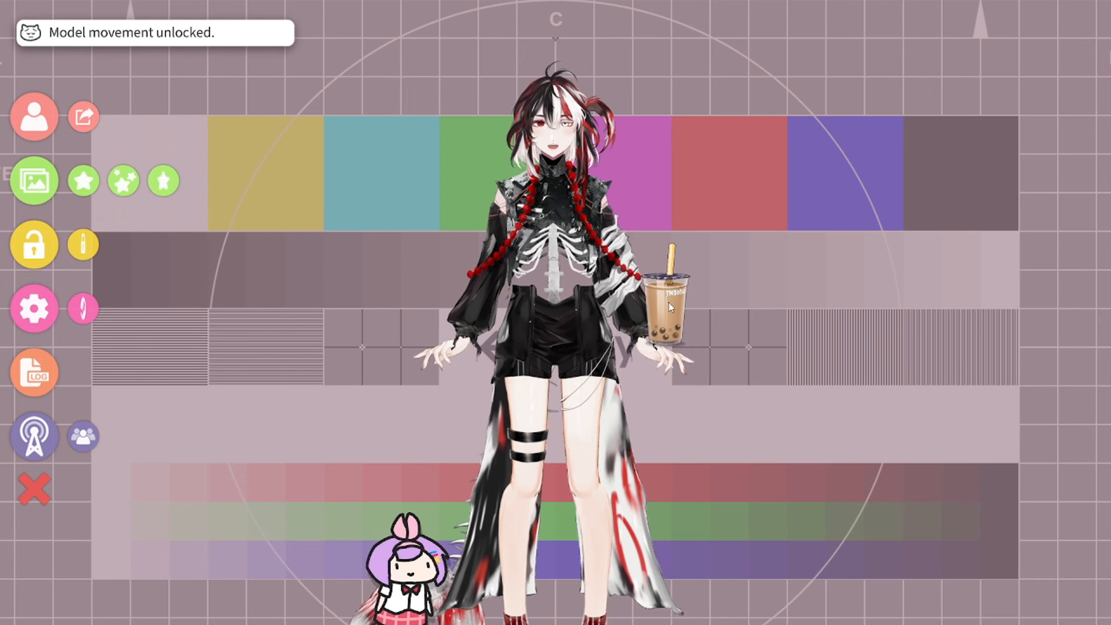
# Reposition and shrink the model with the boba drink in its hand, shifting it toward the green colour bar, and unlock all loaded items
pyautogui.moveTo(669, 302); pyautogui.dragTo(1039, 116)
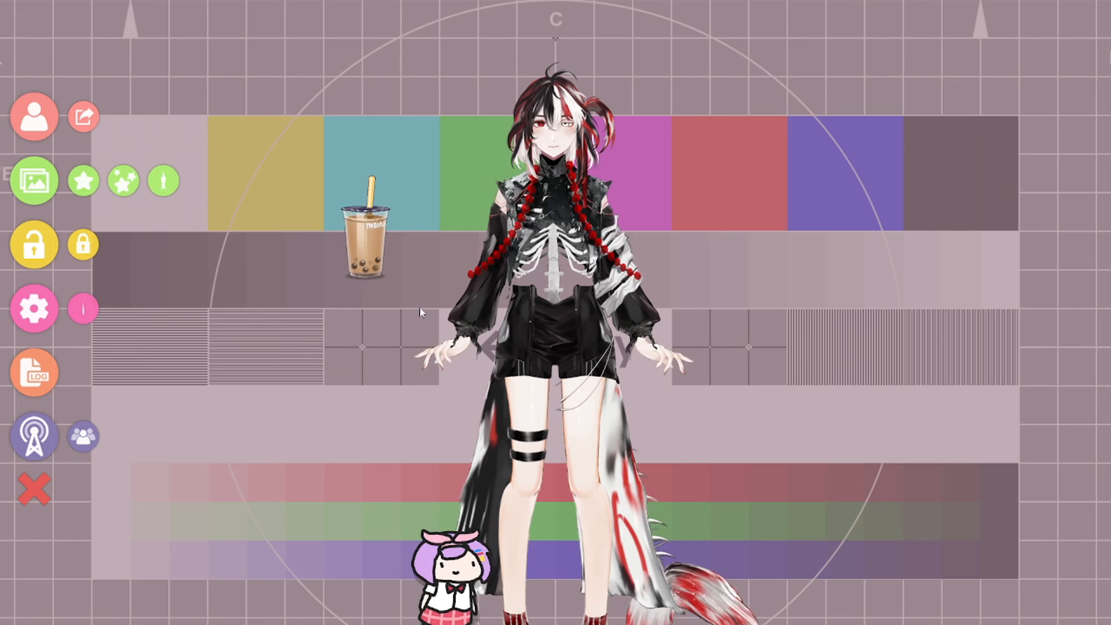
pyautogui.moveTo(419, 308); pyautogui.dragTo(420, 324)
pyautogui.scroll(8, 419, 325)
pyautogui.scroll(-8, 419, 325)
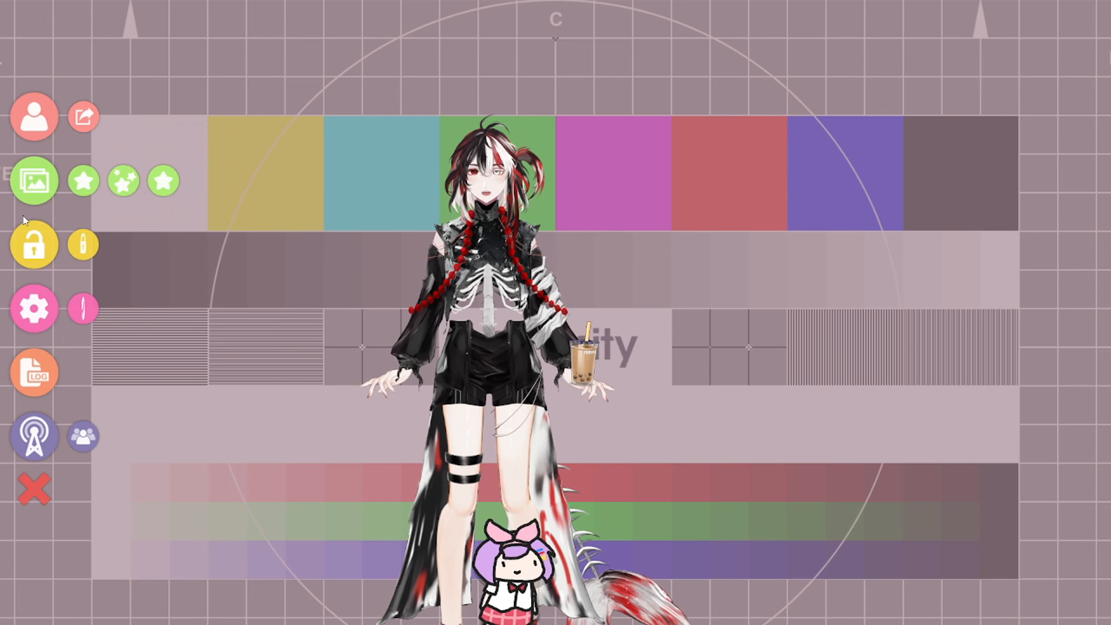
pyautogui.click(83, 245)
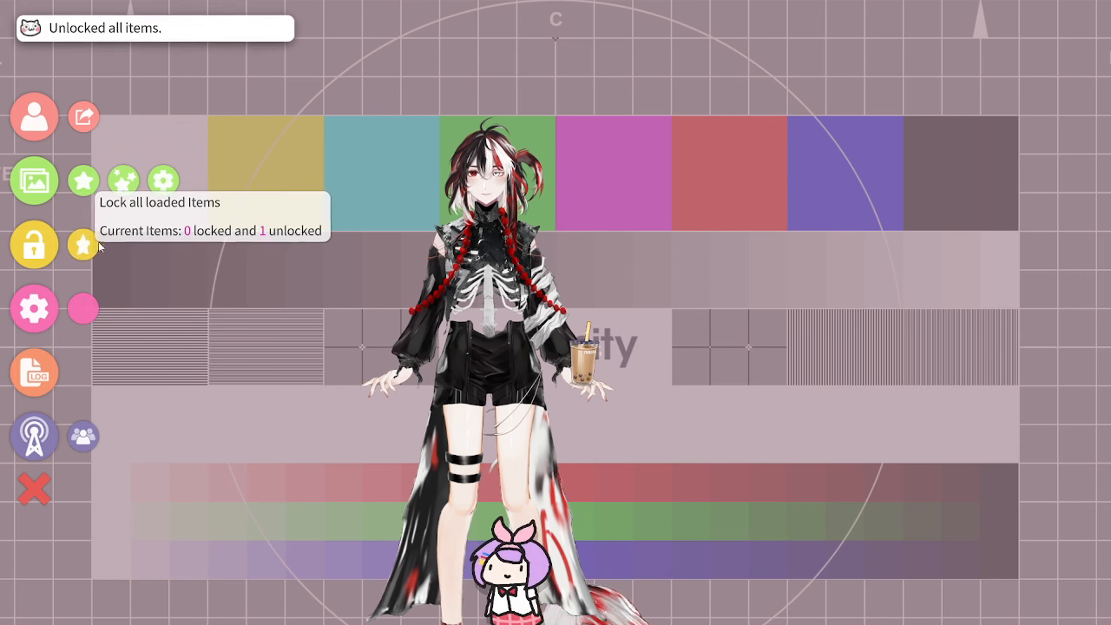
# Add the moustache_black item with item order 2, pinned to the Live2D model
pyautogui.click(91, 189)
pyautogui.scroll(-5, 587, 361)
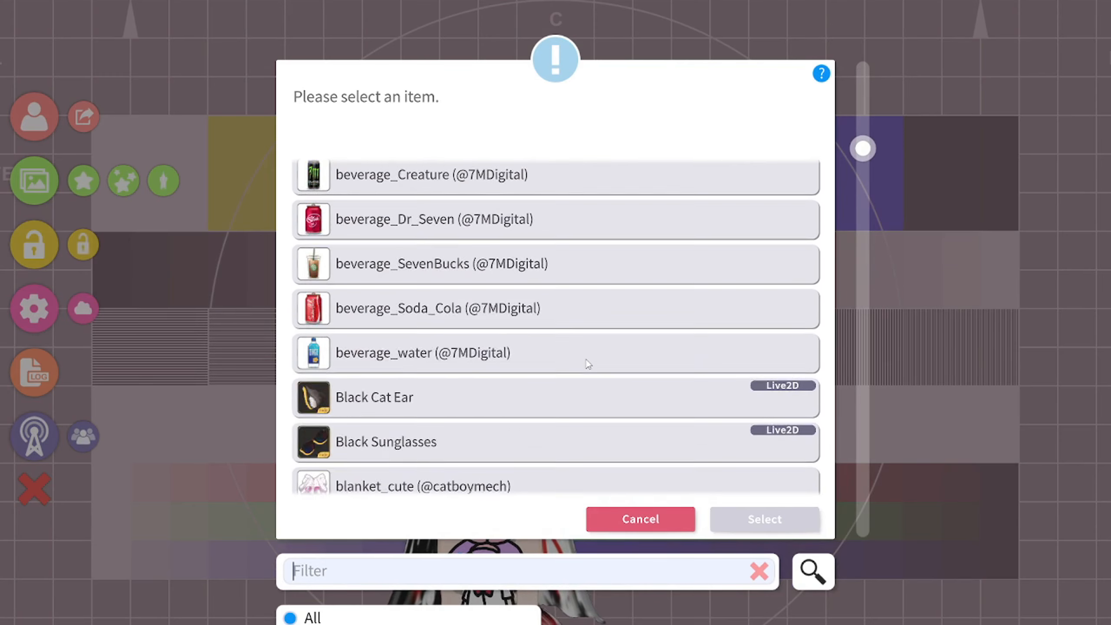
pyautogui.scroll(-10, 587, 363)
pyautogui.scroll(3, 587, 363)
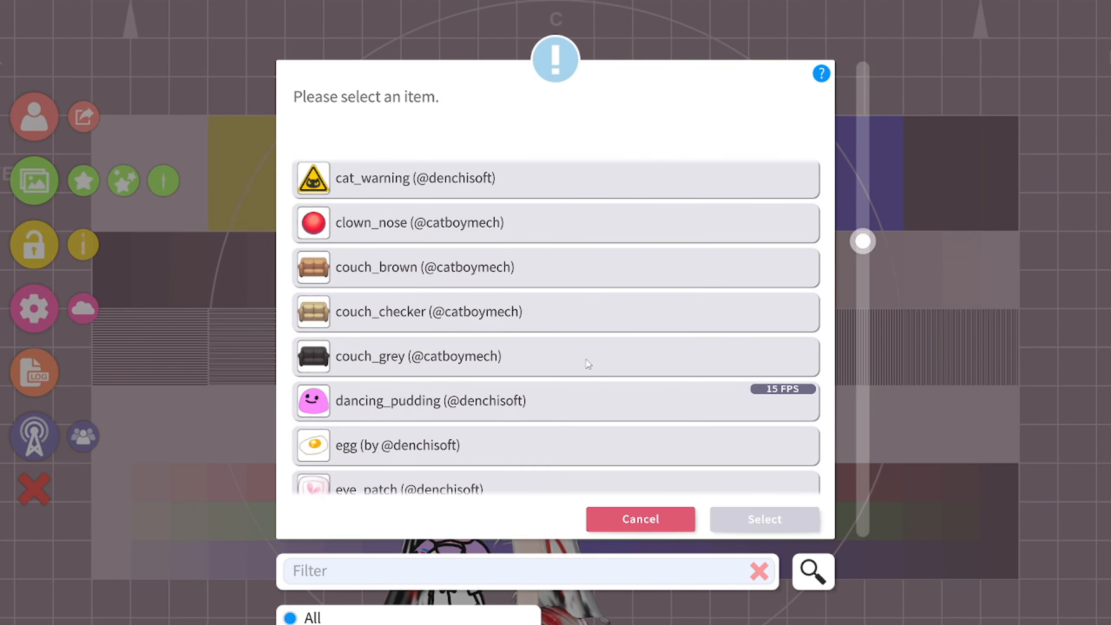
pyautogui.scroll(-7, 588, 363)
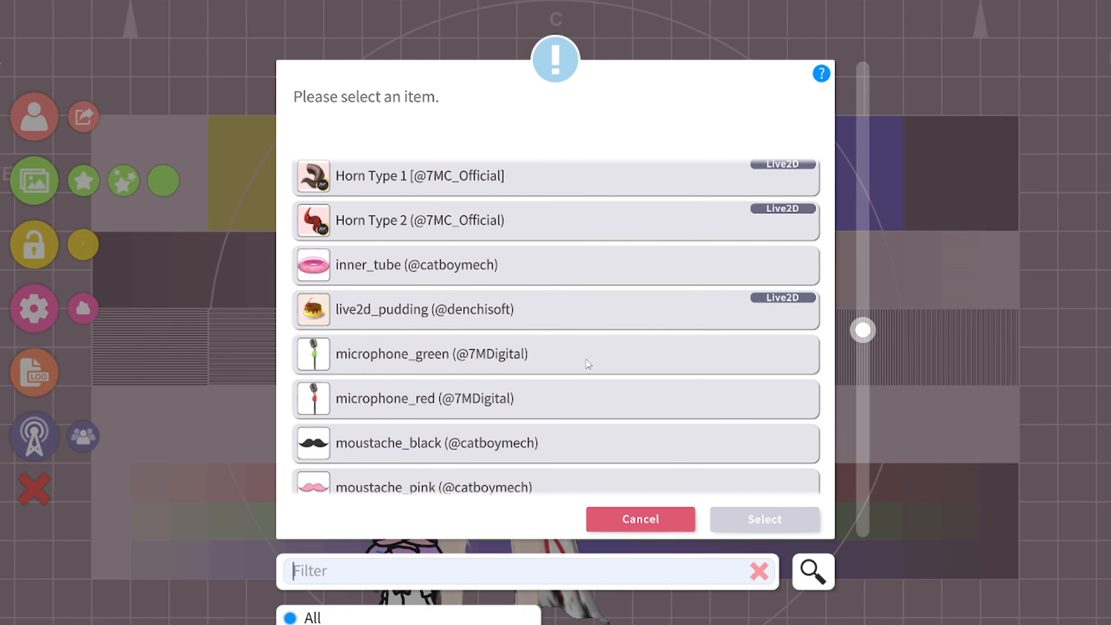
pyautogui.scroll(-4, 588, 363)
pyautogui.click(536, 240)
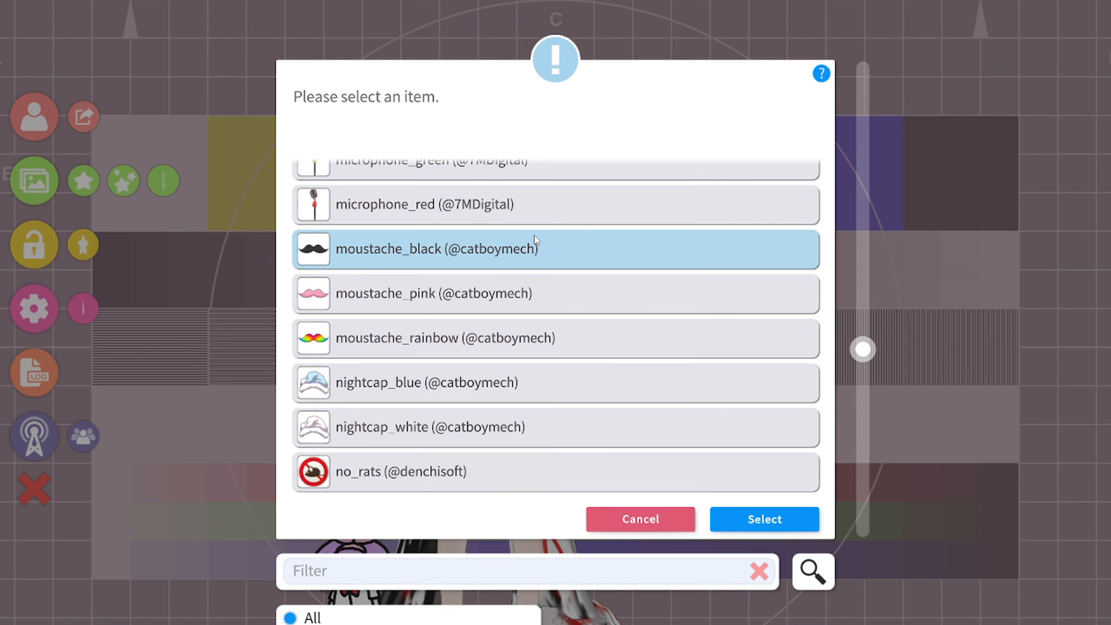
pyautogui.click(763, 519)
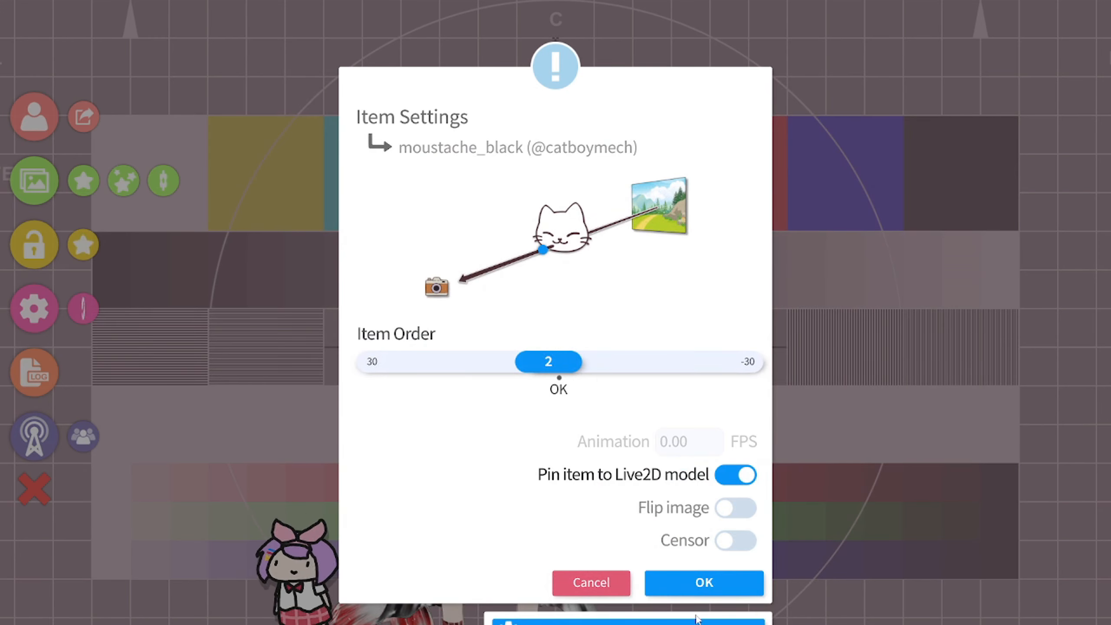
pyautogui.click(698, 584)
# Place the black moustache on the model's face and shrink it to fit above the mouth
pyautogui.moveTo(571, 352); pyautogui.dragTo(507, 200)
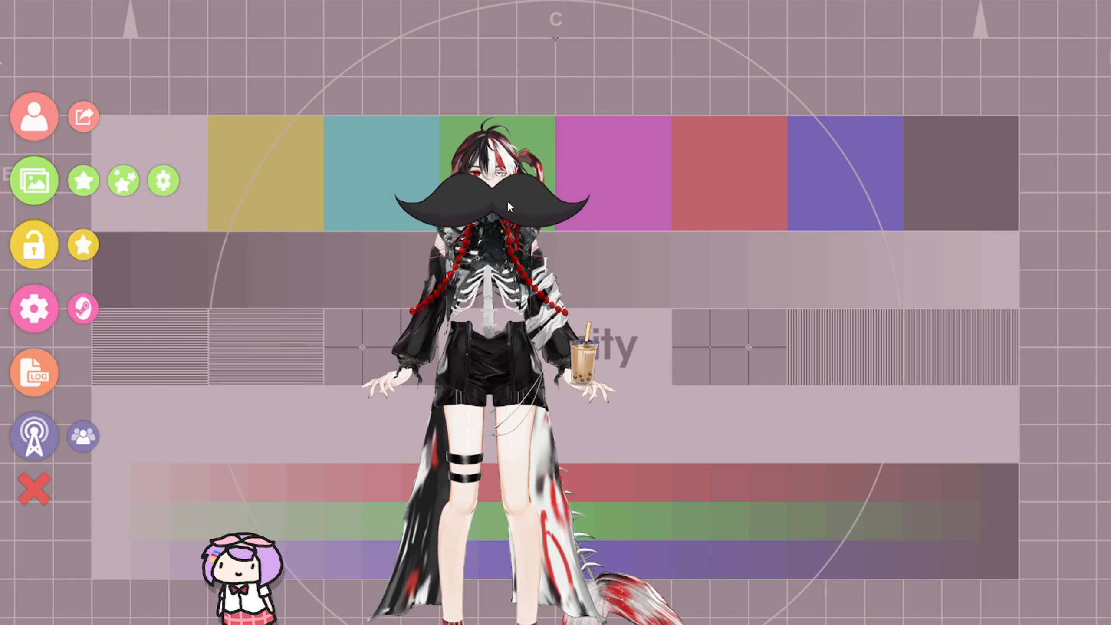
pyautogui.scroll(-5, 506, 199)
pyautogui.scroll(-4, 506, 199)
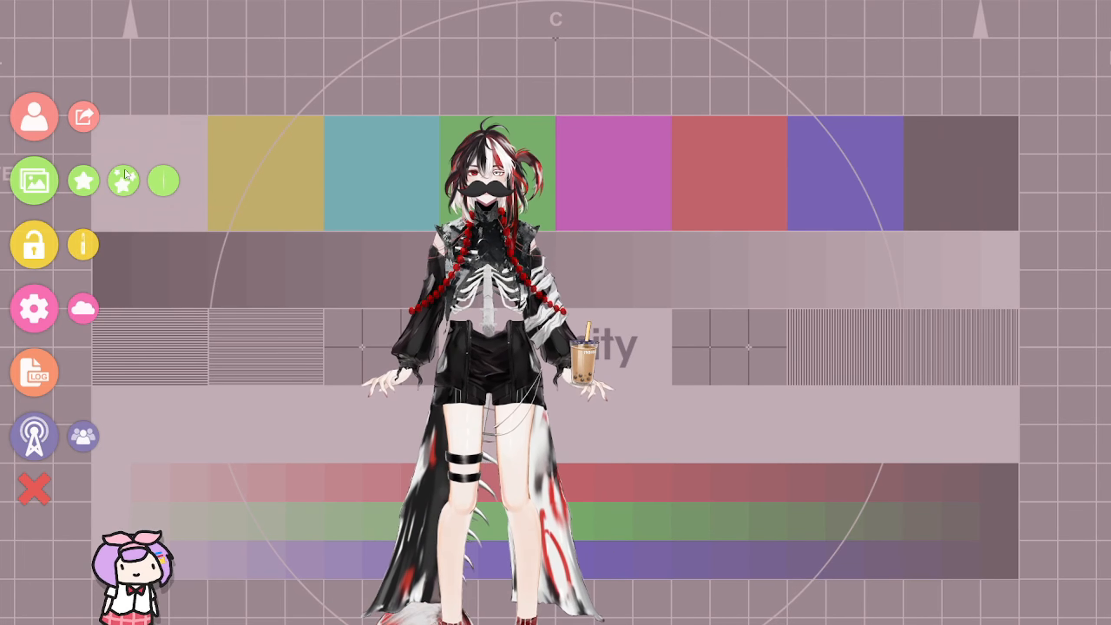
# View the Item Scene list without creating a new scene, and close the settings
pyautogui.click(127, 181)
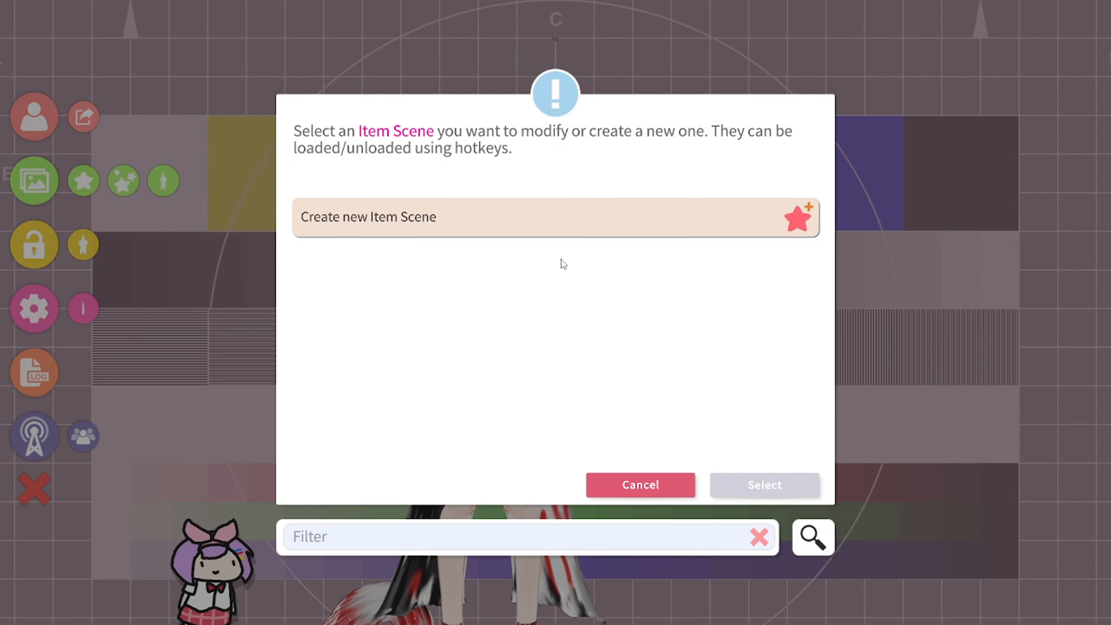
pyautogui.click(655, 485)
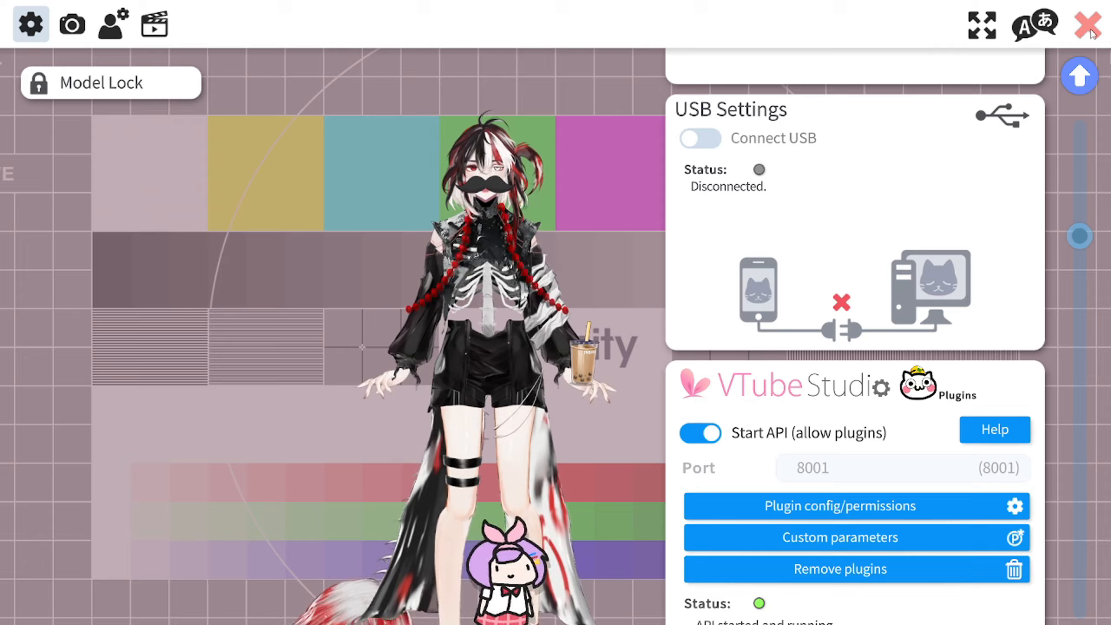
pyautogui.click(1089, 25)
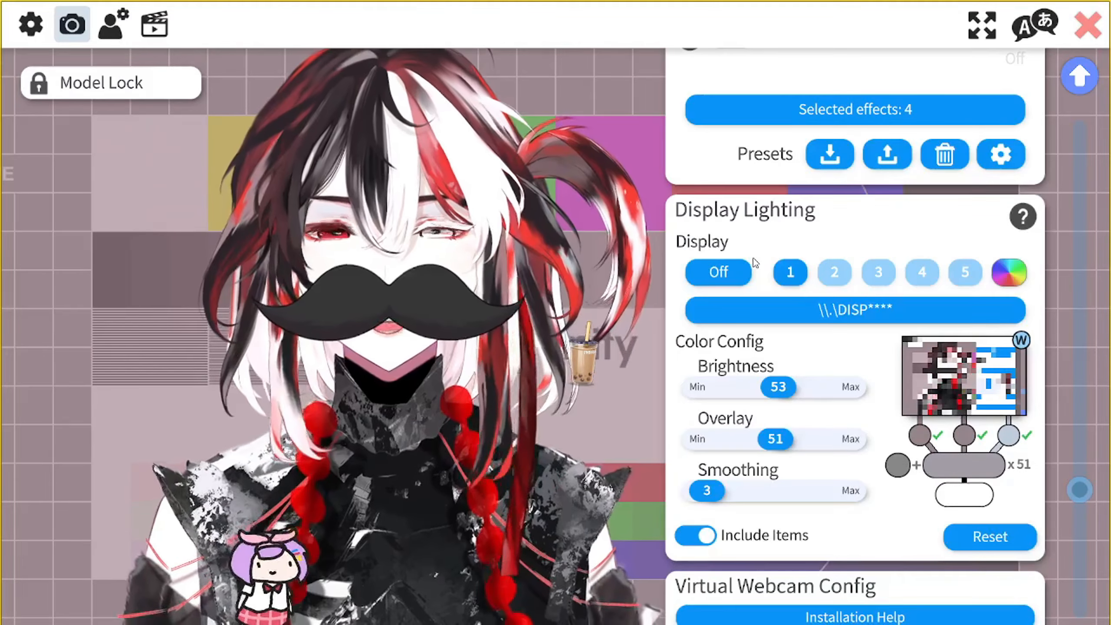
# Switch display lighting off and back on for display 1, with \\.\DISPLAY1 as the captured source
pyautogui.click(736, 278)
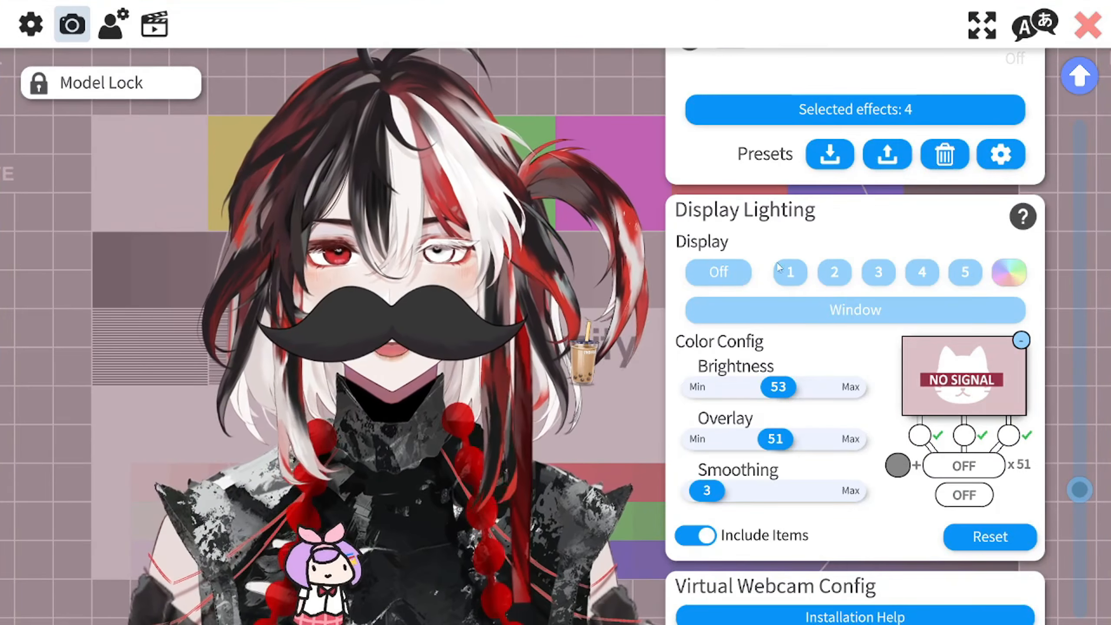
pyautogui.click(792, 271)
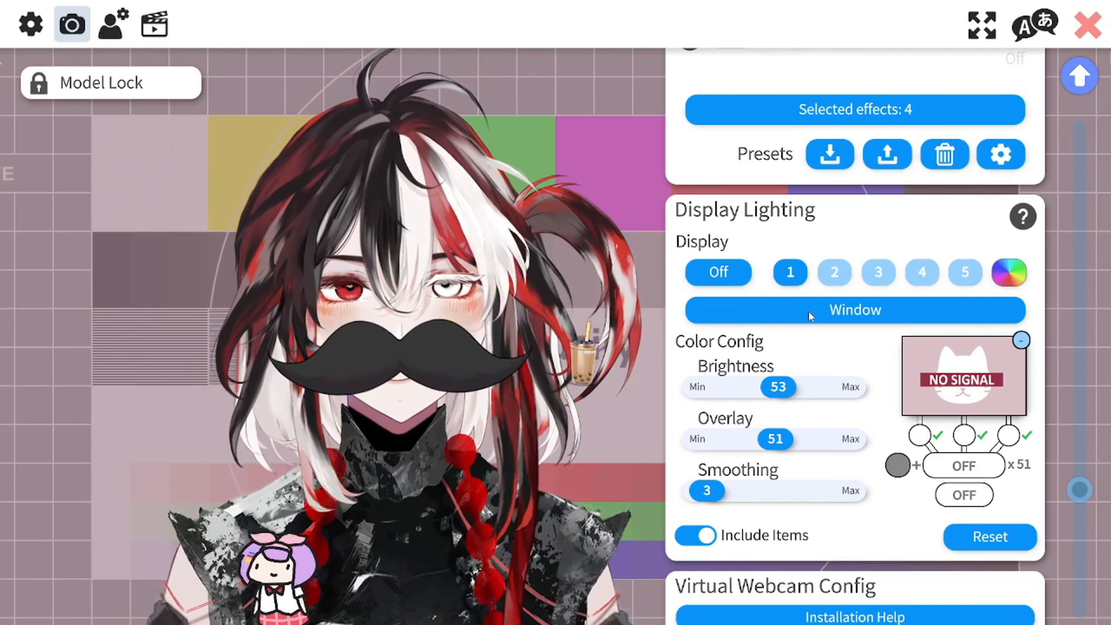
pyautogui.click(808, 311)
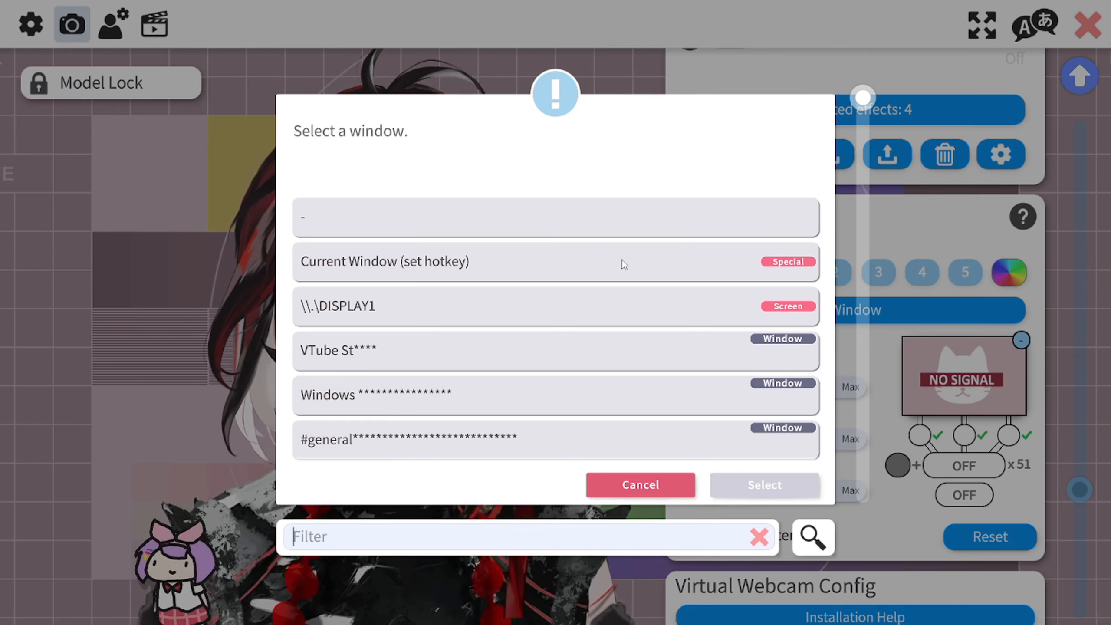
pyautogui.click(634, 311)
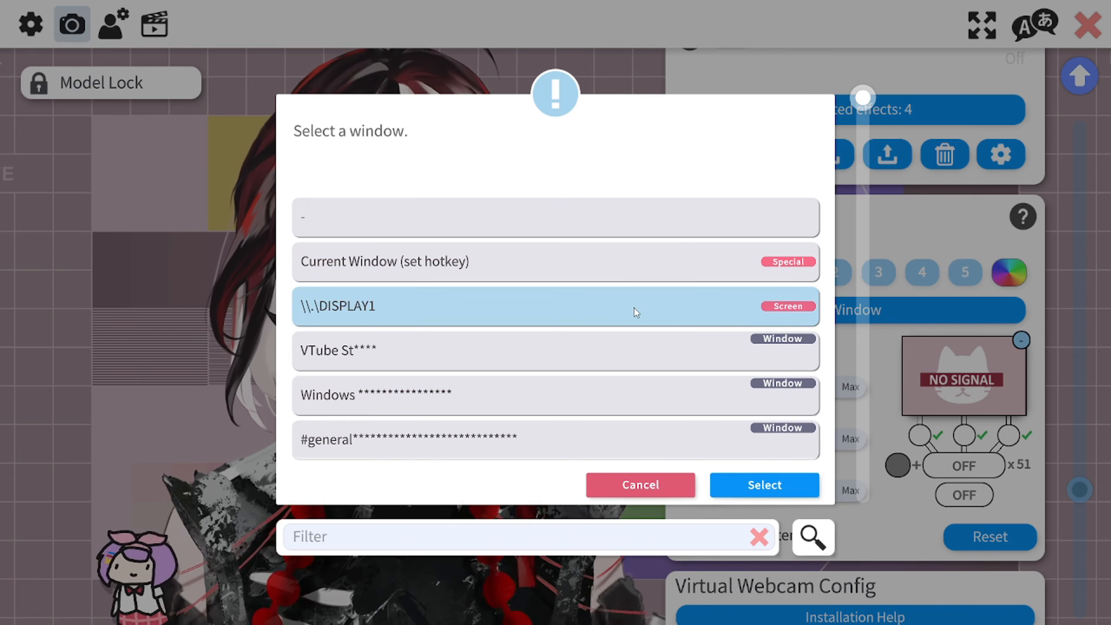
pyautogui.click(781, 496)
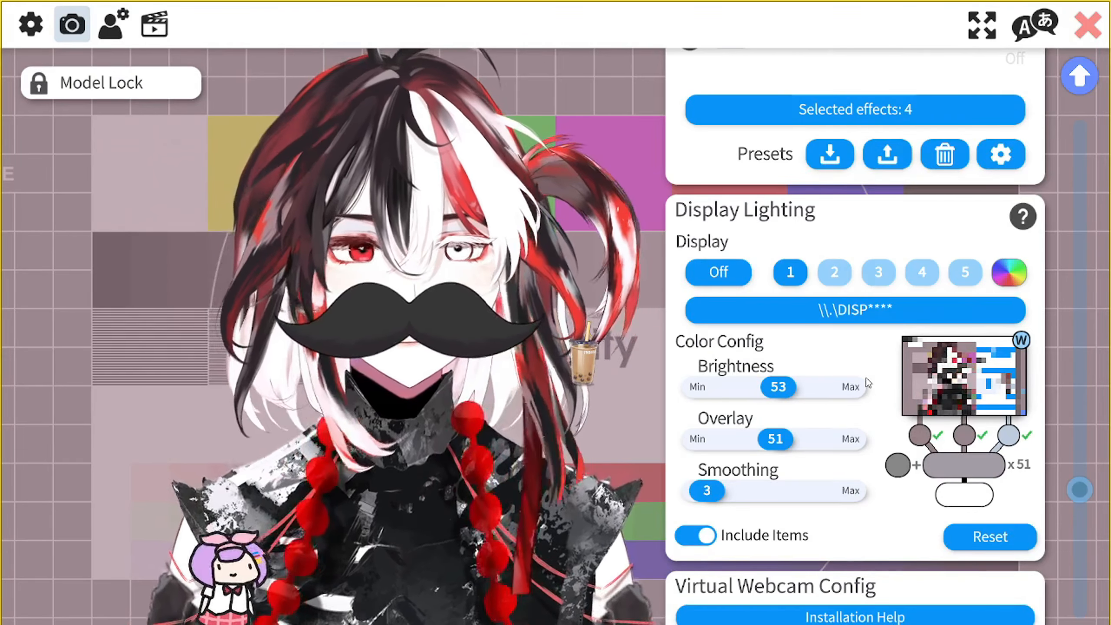
# Try a display lighting overlay of 31, and set the overlay to 52 and the brightness to 35
pyautogui.moveTo(794, 439); pyautogui.dragTo(743, 440)
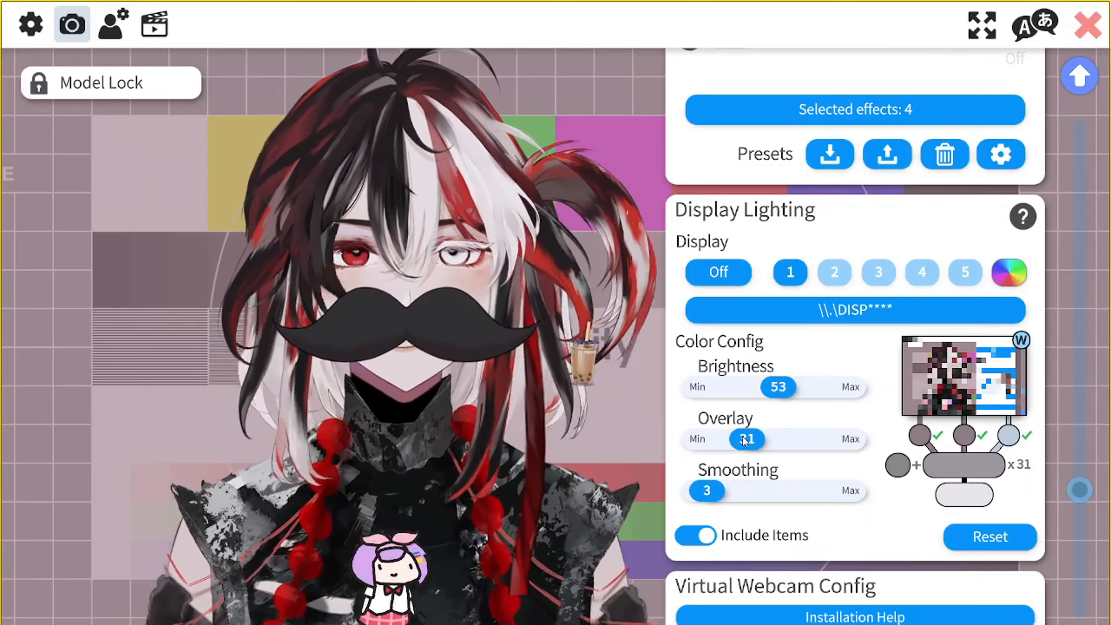
pyautogui.moveTo(744, 438); pyautogui.dragTo(771, 443)
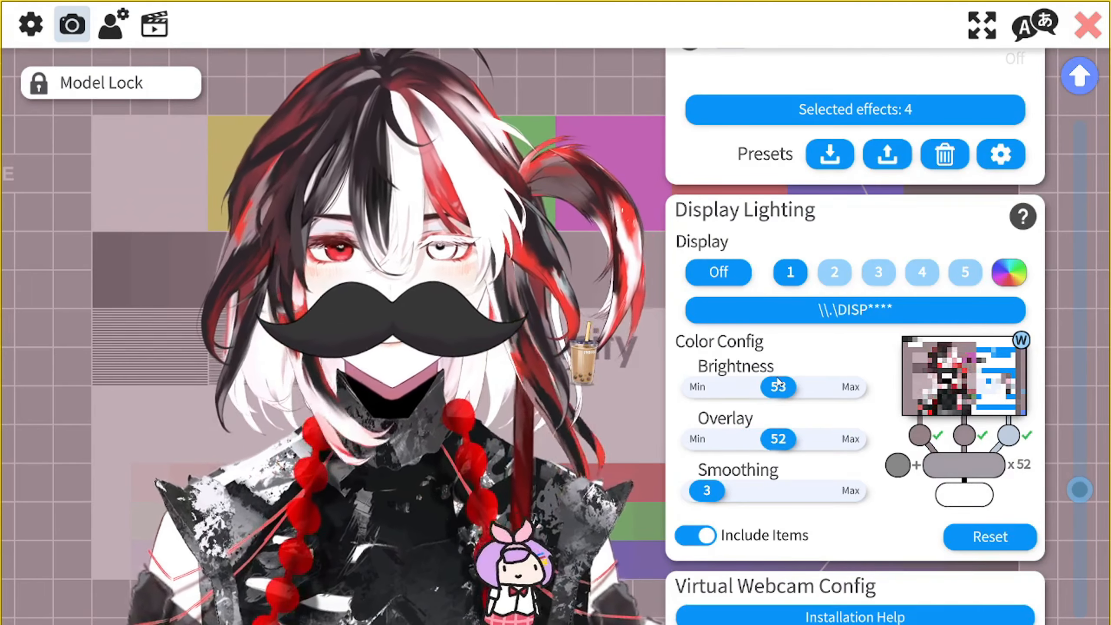
pyautogui.moveTo(777, 385); pyautogui.dragTo(757, 375)
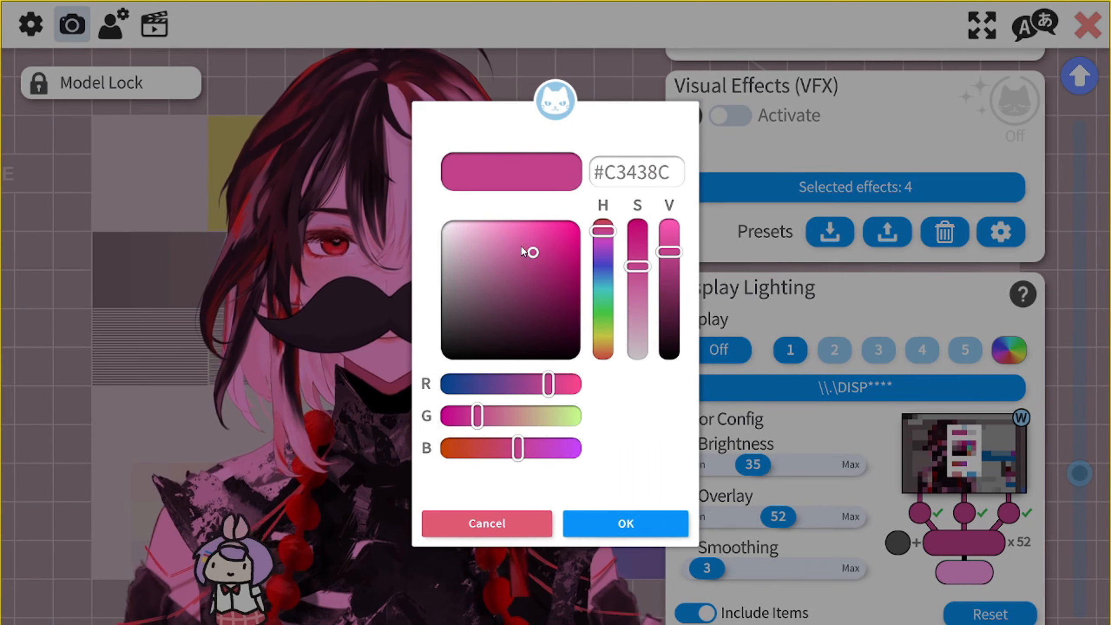
# Try pink and dark blue as the custom display lighting colour and apply an orange-brown
pyautogui.moveTo(552, 251)
pyautogui.mouseDown()
pyautogui.moveTo(439, 250)
pyautogui.moveTo(556, 244)
pyautogui.mouseUp()
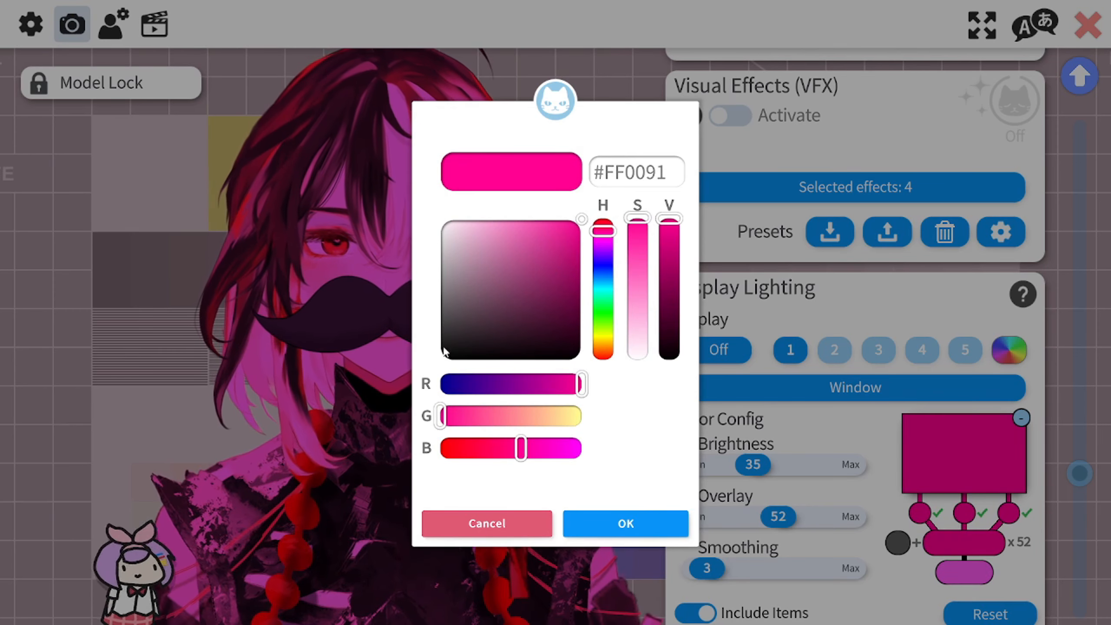
pyautogui.click(489, 382)
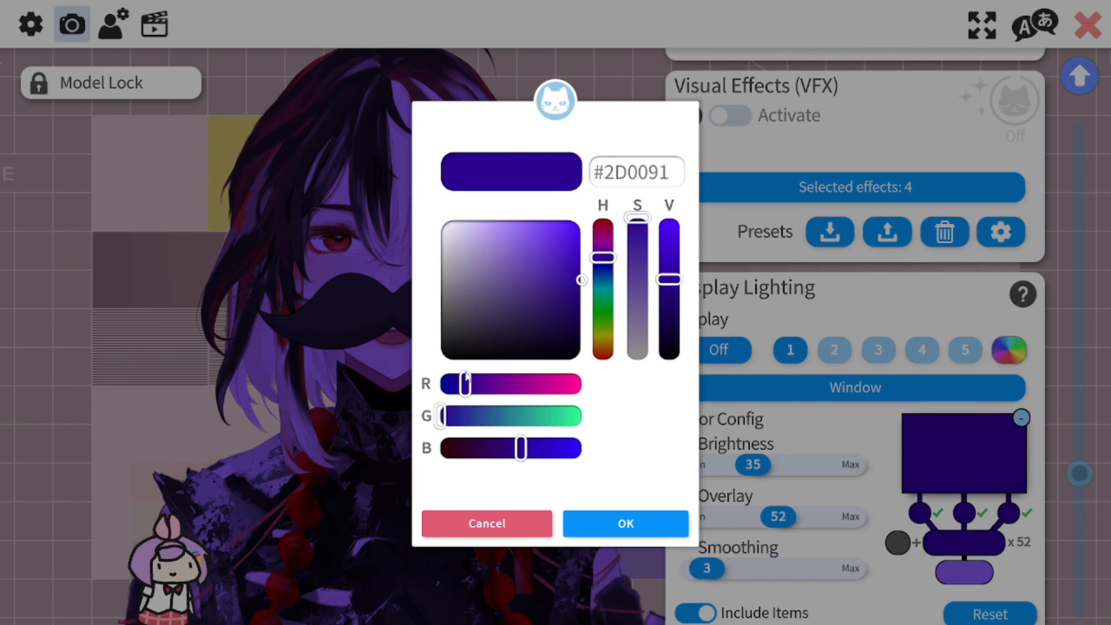
pyautogui.moveTo(603, 260); pyautogui.dragTo(589, 352)
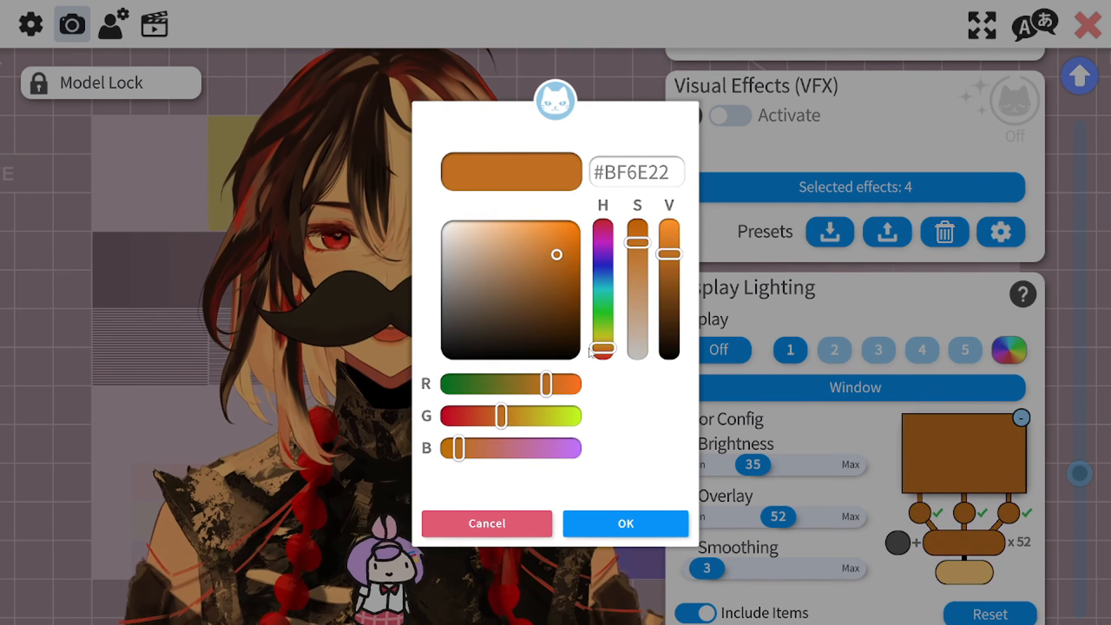
pyautogui.click(634, 531)
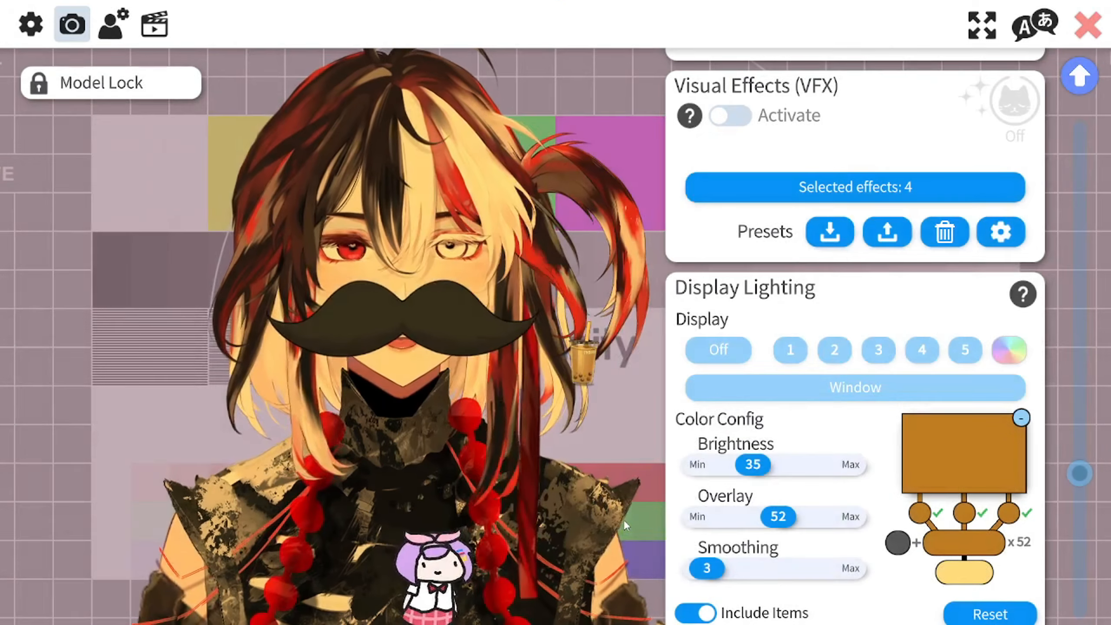
# Turn display lighting off and activate the visual effects
pyautogui.click(755, 381)
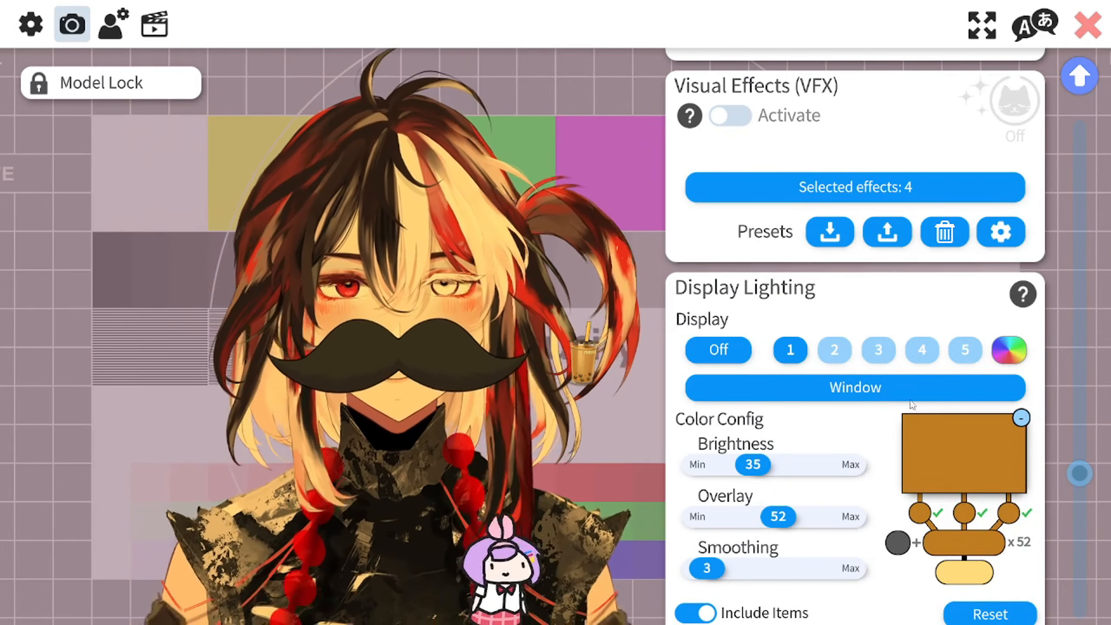
pyautogui.click(722, 350)
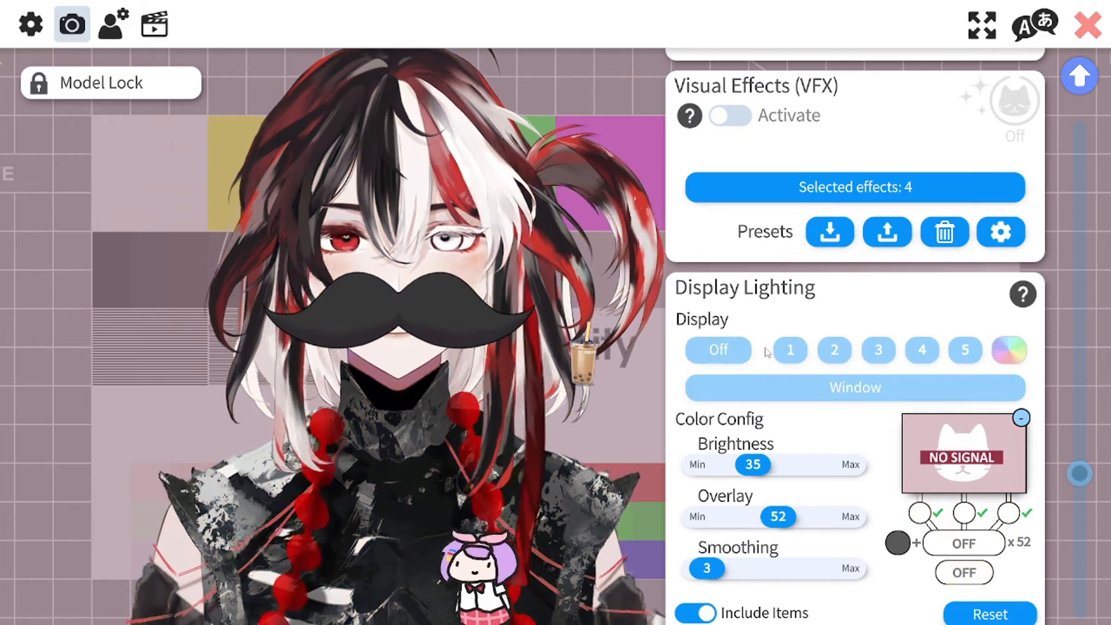
pyautogui.scroll(5, 767, 352)
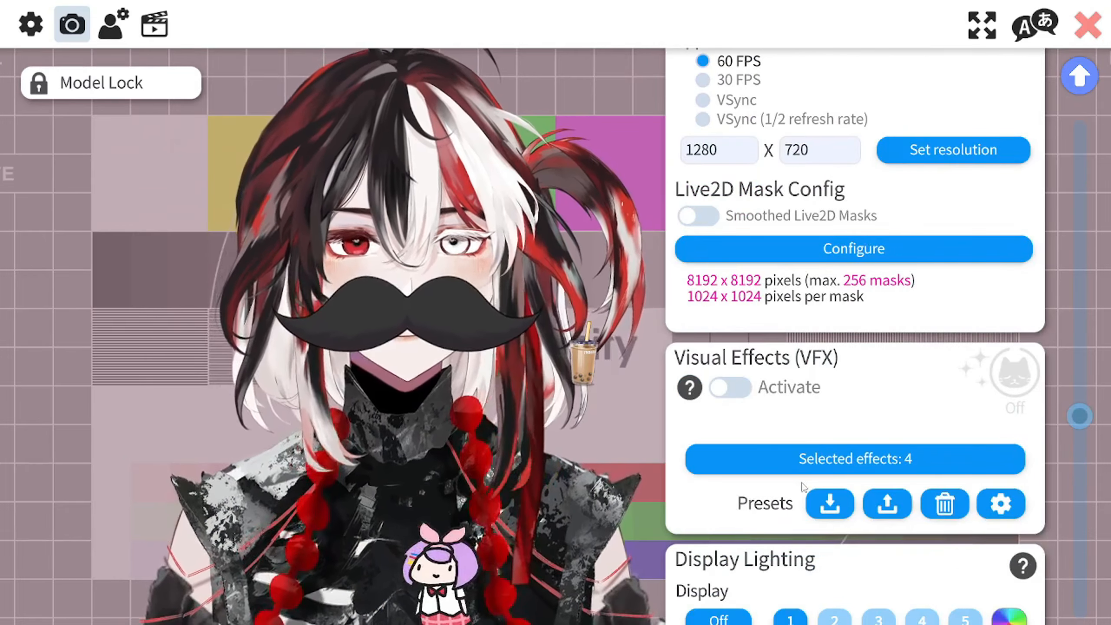
pyautogui.scroll(-5, 827, 422)
pyautogui.scroll(4, 779, 337)
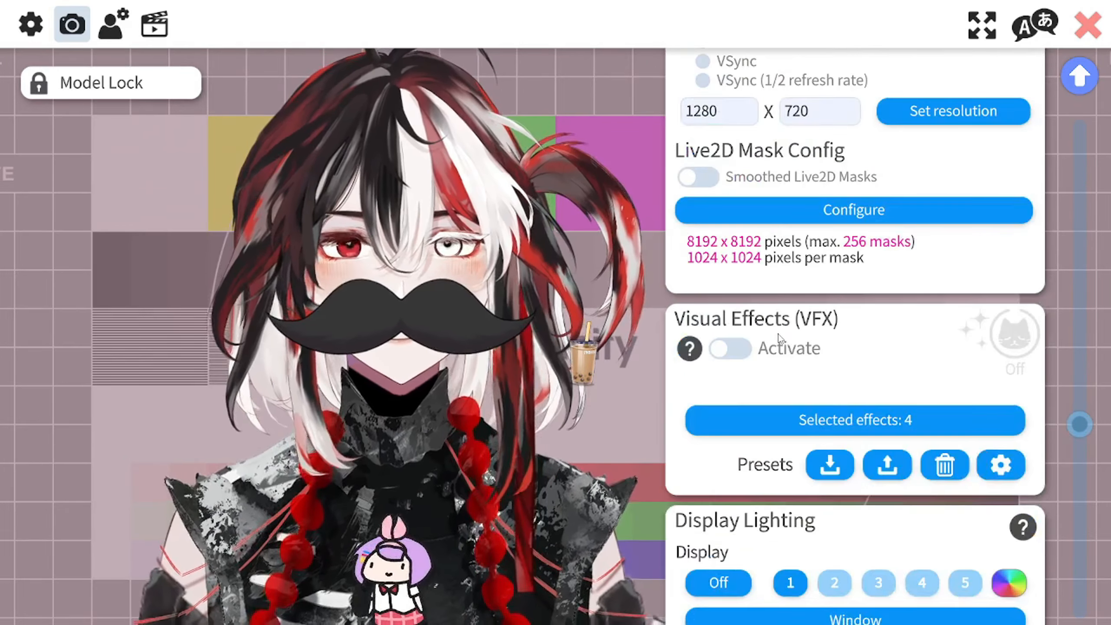
pyautogui.click(735, 352)
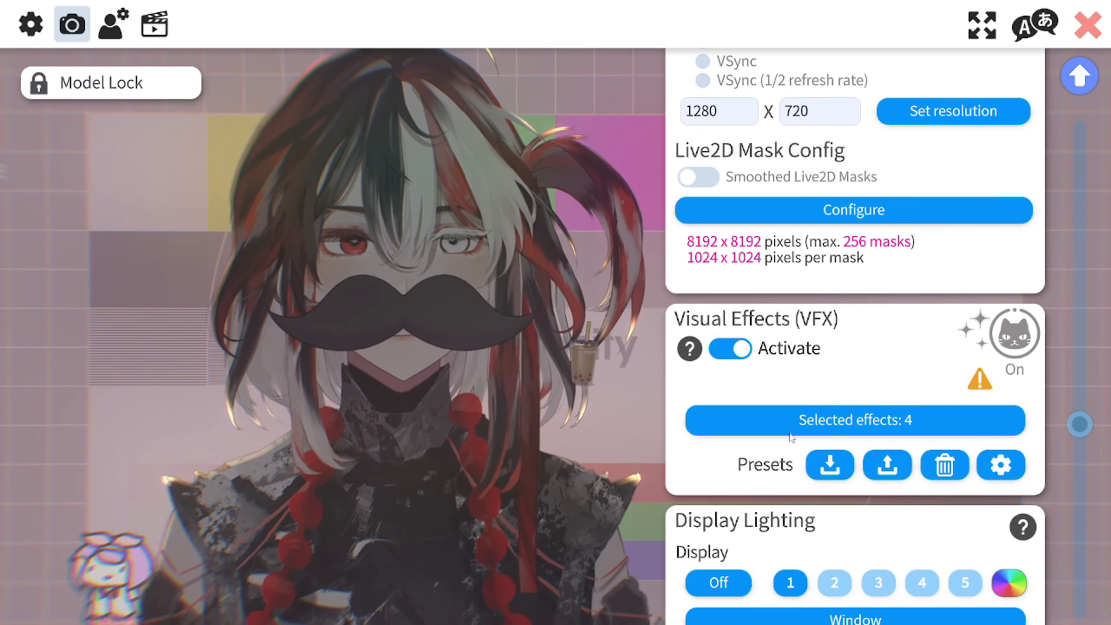
# Look through the full list of configurable visual effects and close it without changing any
pyautogui.click(771, 426)
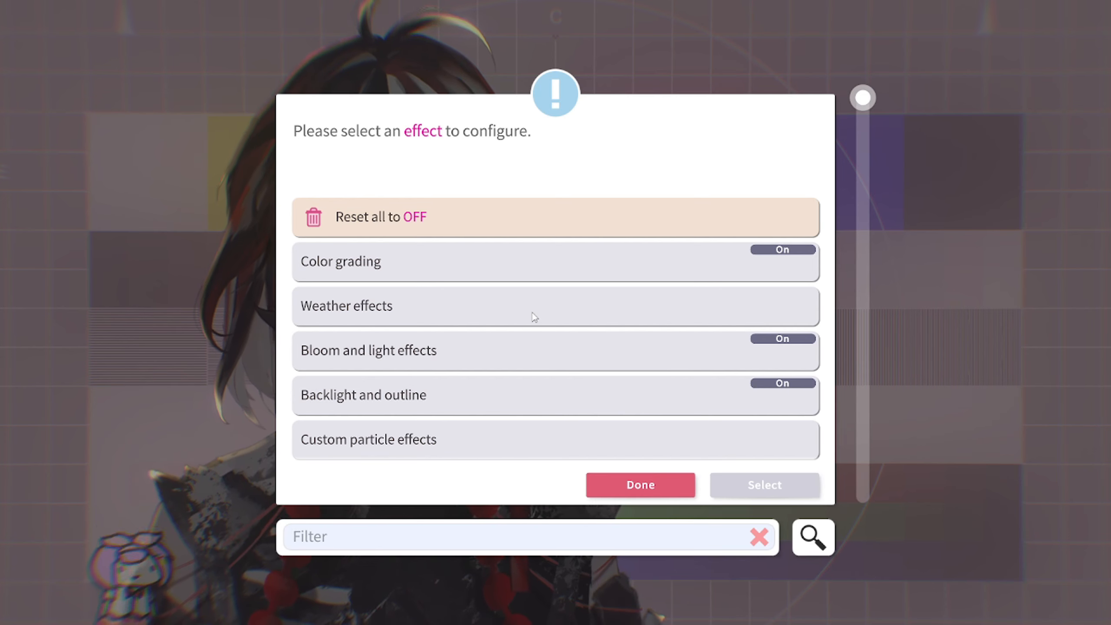
pyautogui.scroll(-5, 535, 317)
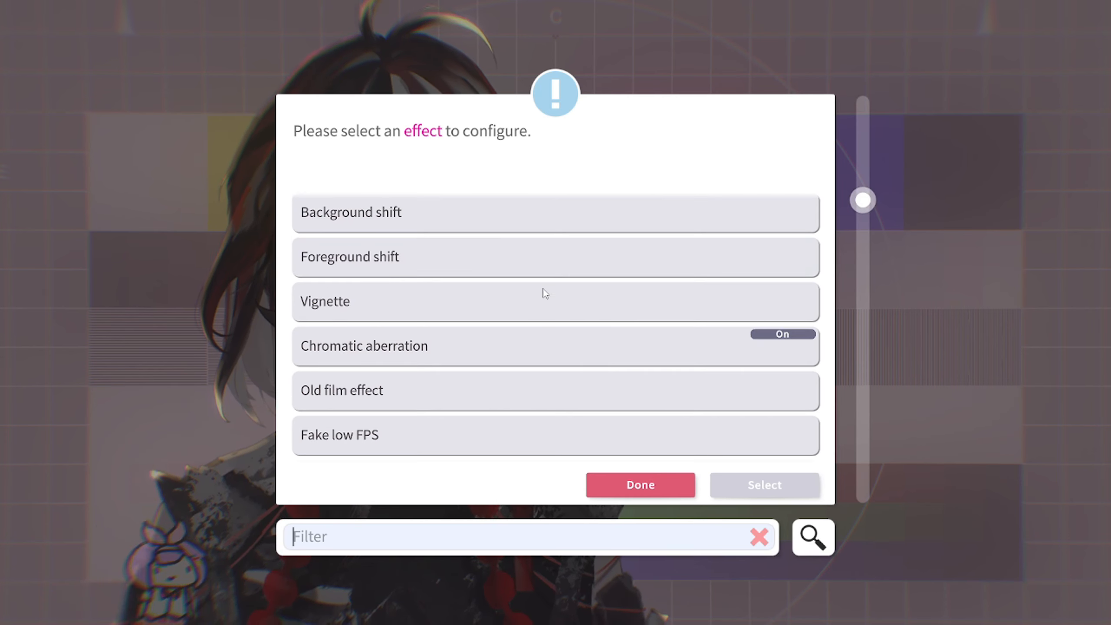
pyautogui.scroll(-4, 548, 307)
pyautogui.scroll(-10, 548, 307)
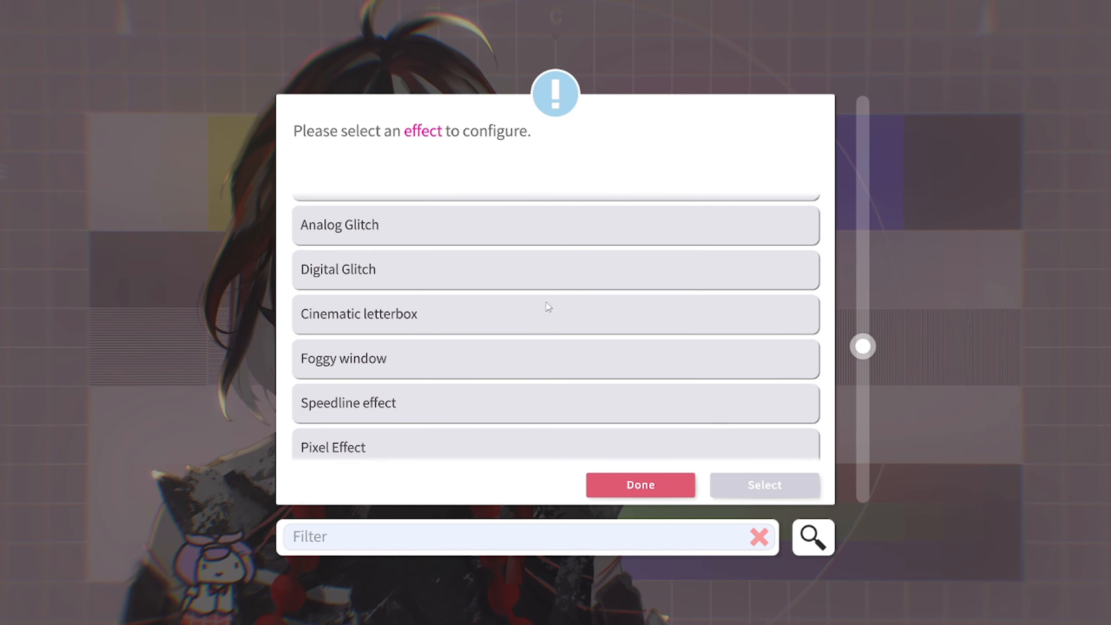
pyautogui.scroll(-3, 549, 306)
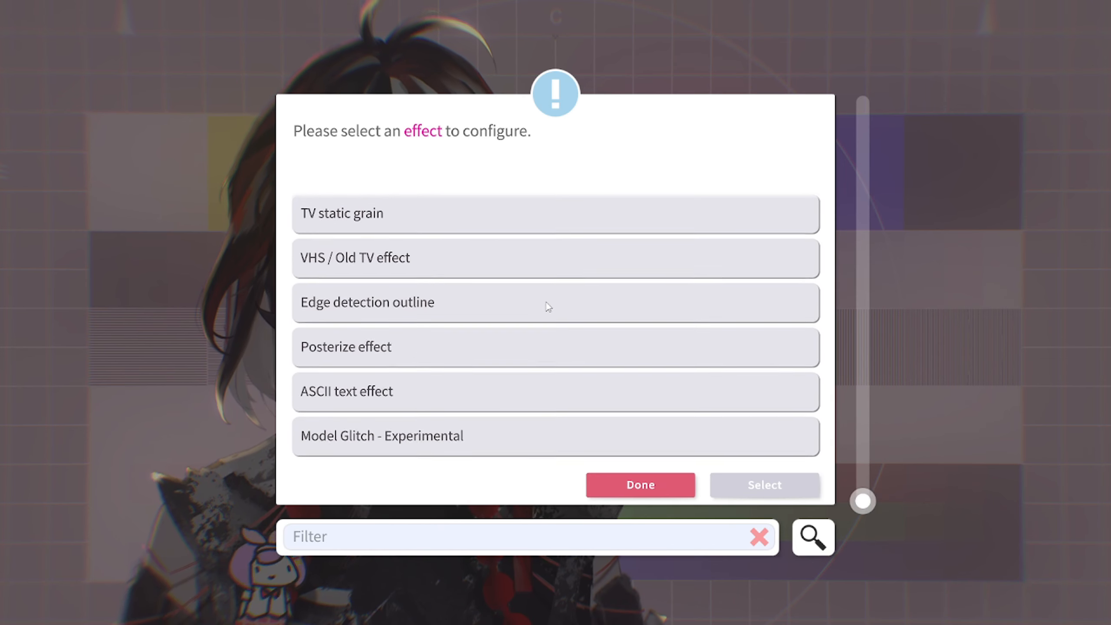
pyautogui.scroll(20, 628, 441)
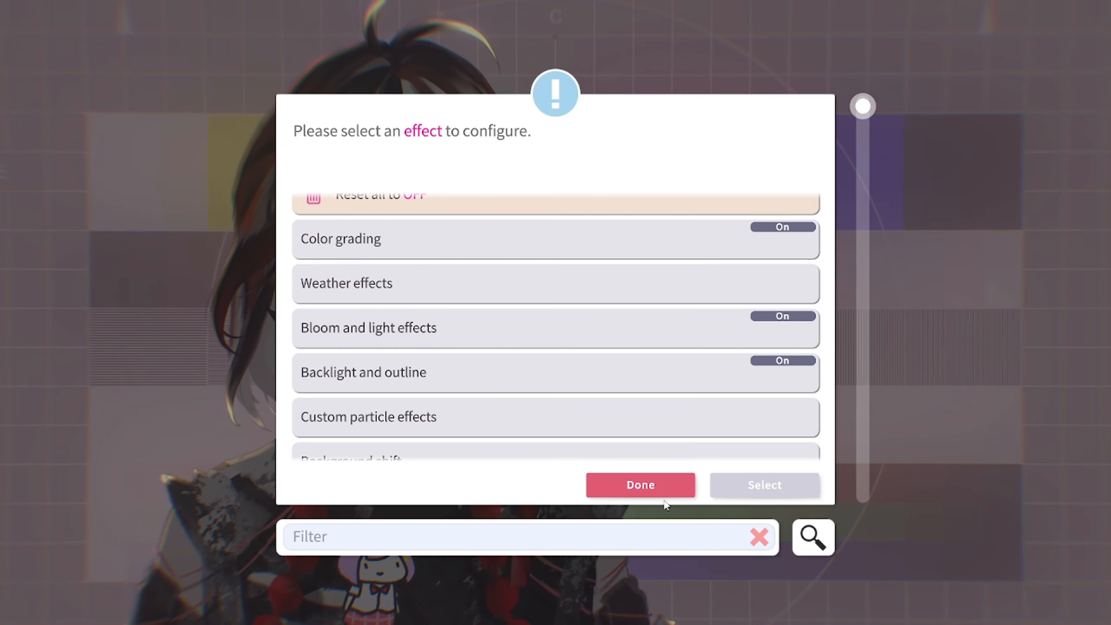
pyautogui.click(654, 487)
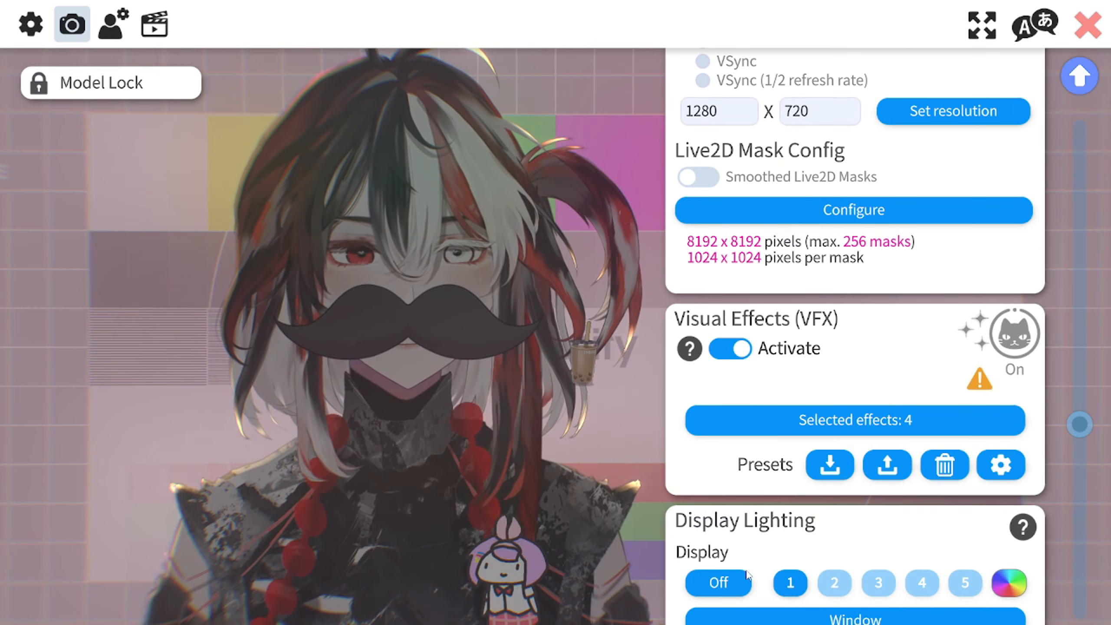
# Load the Rain visual effects preset
pyautogui.click(885, 466)
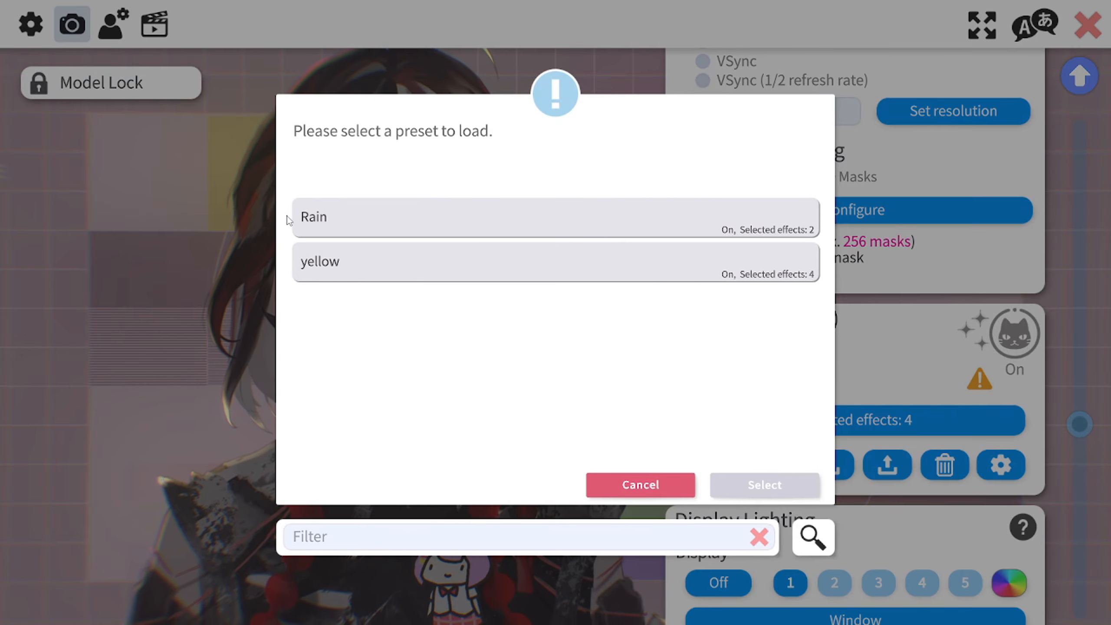
pyautogui.click(436, 234)
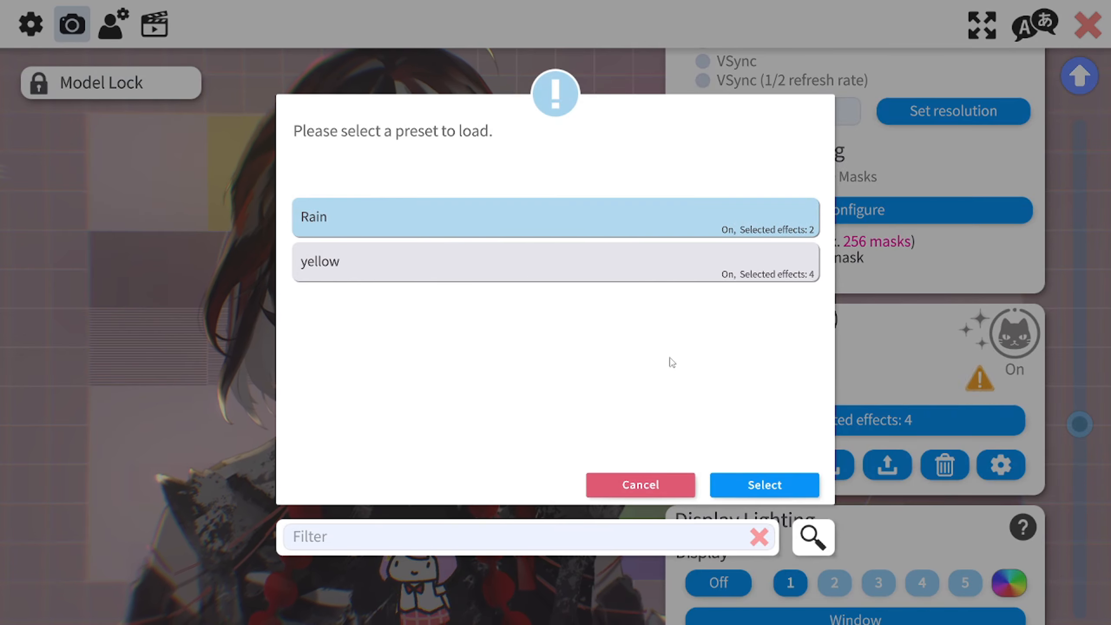
pyautogui.click(750, 483)
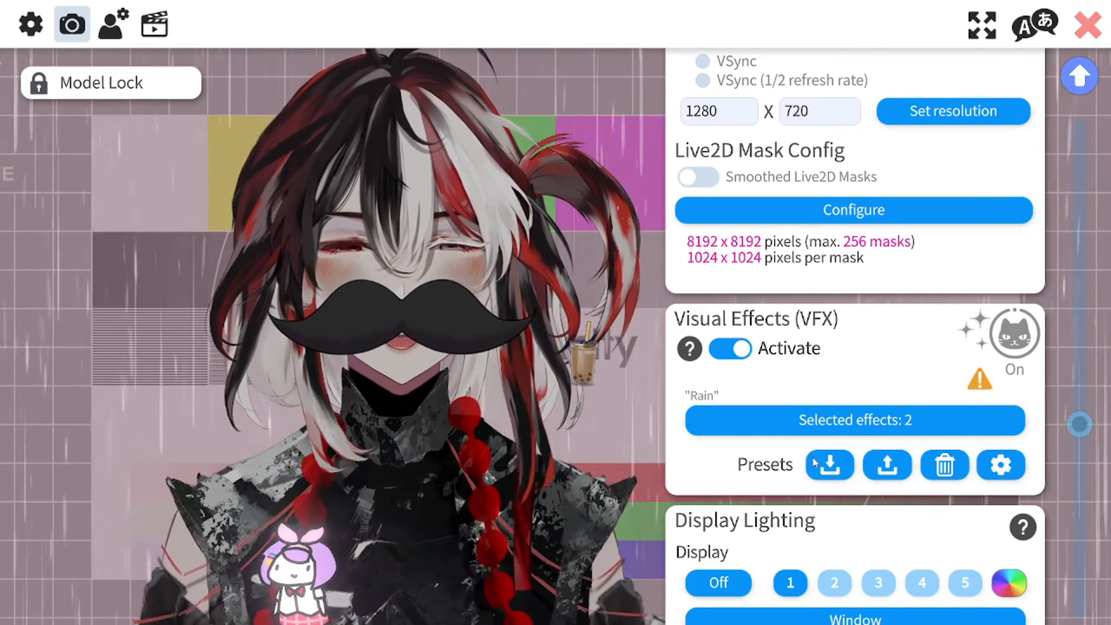
# View the options for saving the current visual effects as a preset, without saving one
pyautogui.click(815, 463)
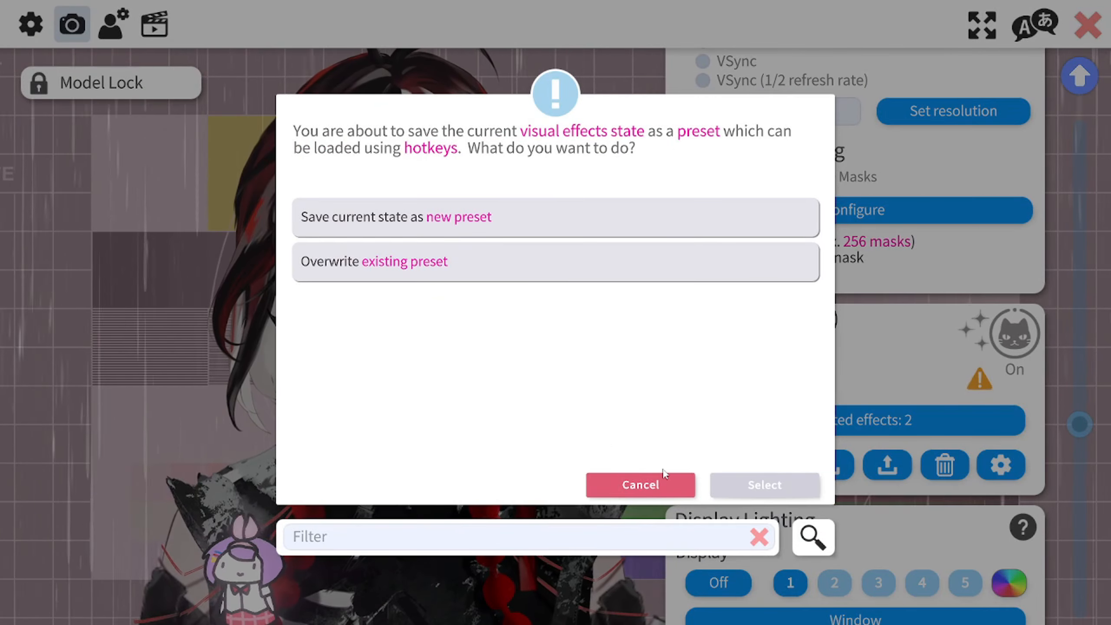
pyautogui.click(676, 498)
pyautogui.click(827, 460)
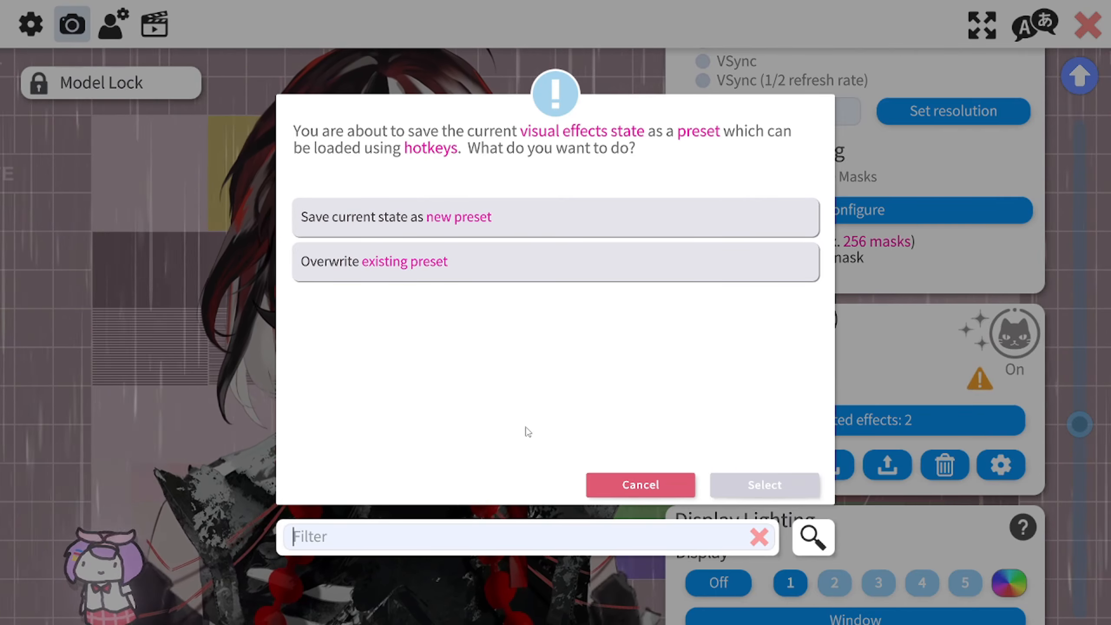
pyautogui.click(626, 486)
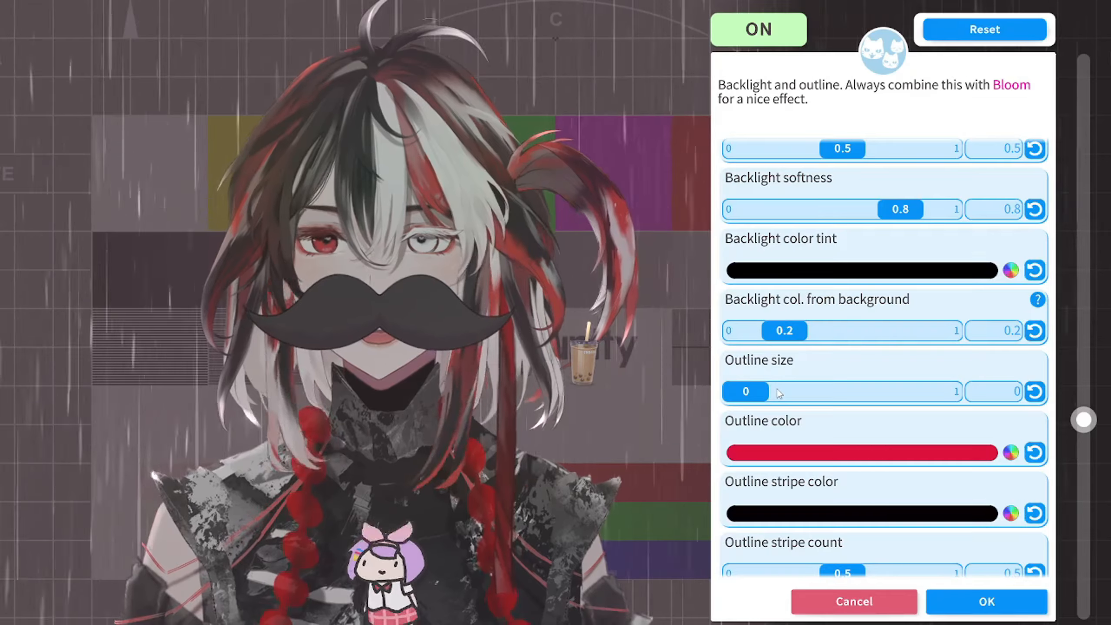
# Review the outline and shadow settings of the Backlight and outline effect and accept them
pyautogui.click(783, 422)
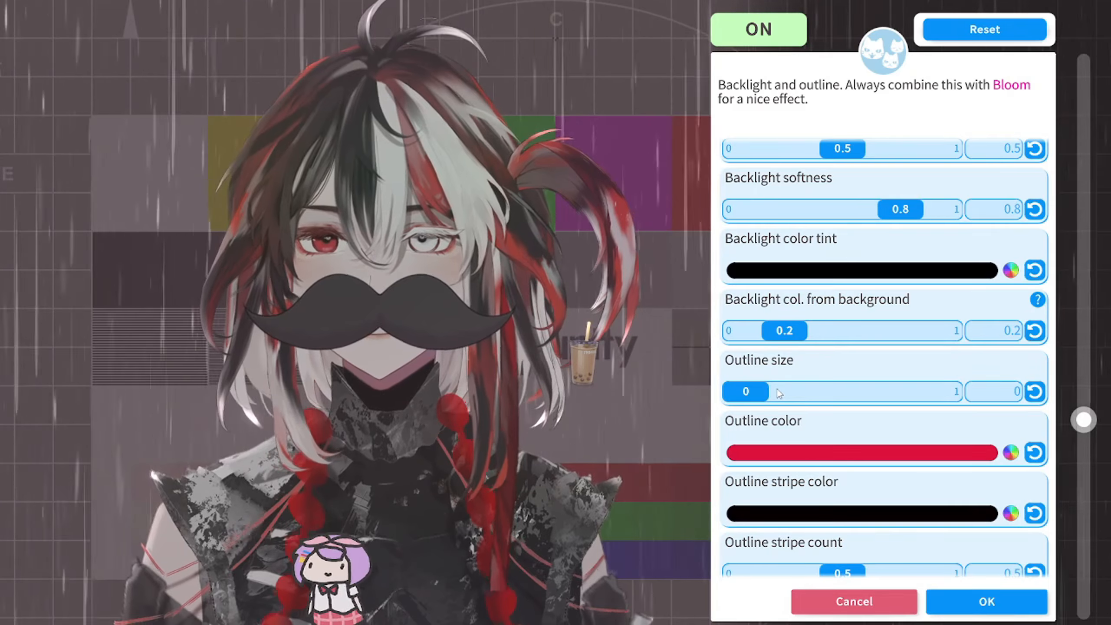
pyautogui.scroll(-5, 787, 376)
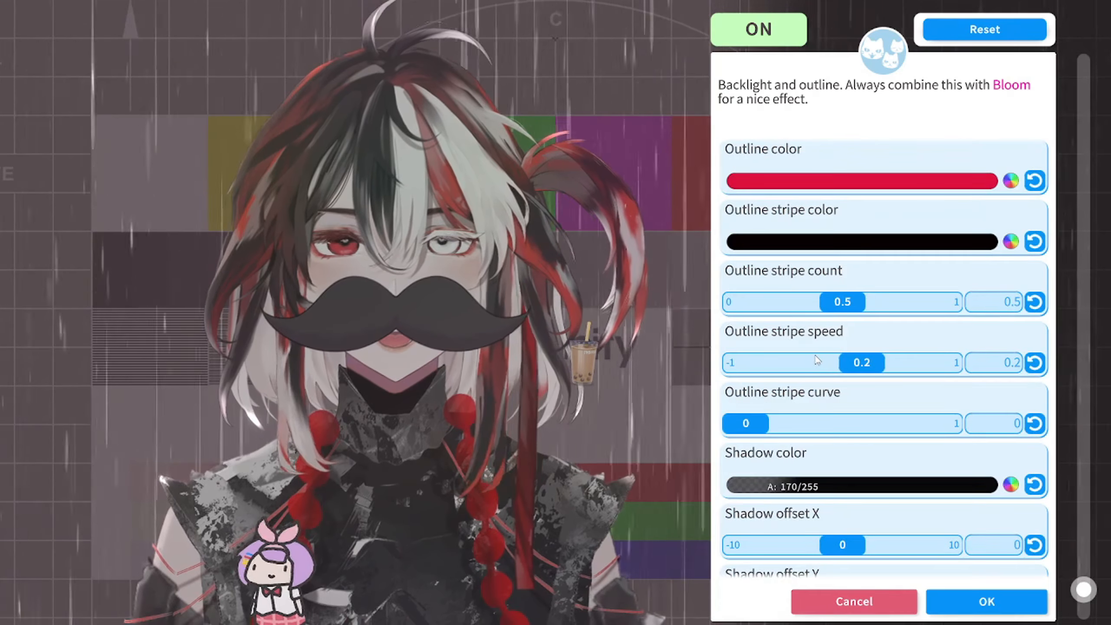
pyautogui.scroll(3, 816, 359)
pyautogui.click(966, 593)
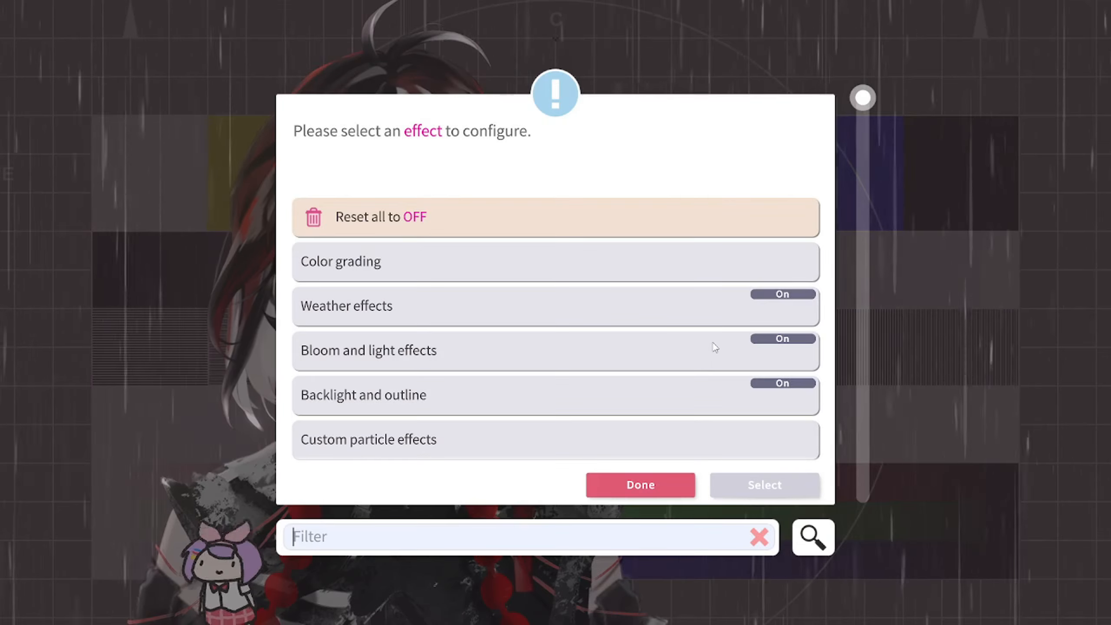
# Review the effects available to configure, including the glitch and particle effects, and close the list with the selection unchanged
pyautogui.scroll(-15, 617, 376)
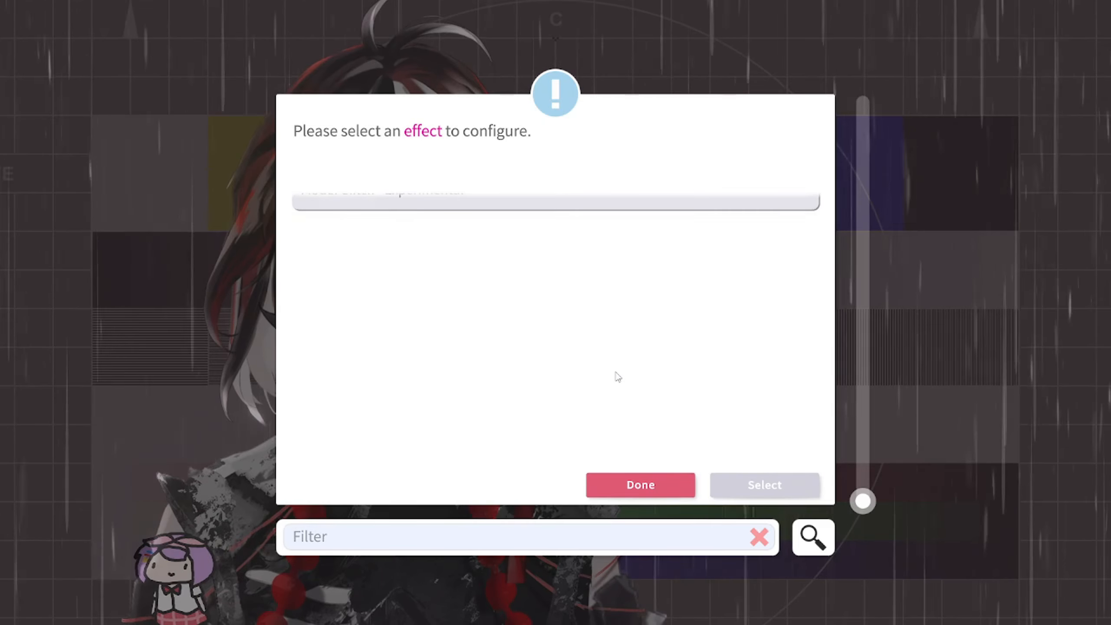
pyautogui.scroll(8, 617, 376)
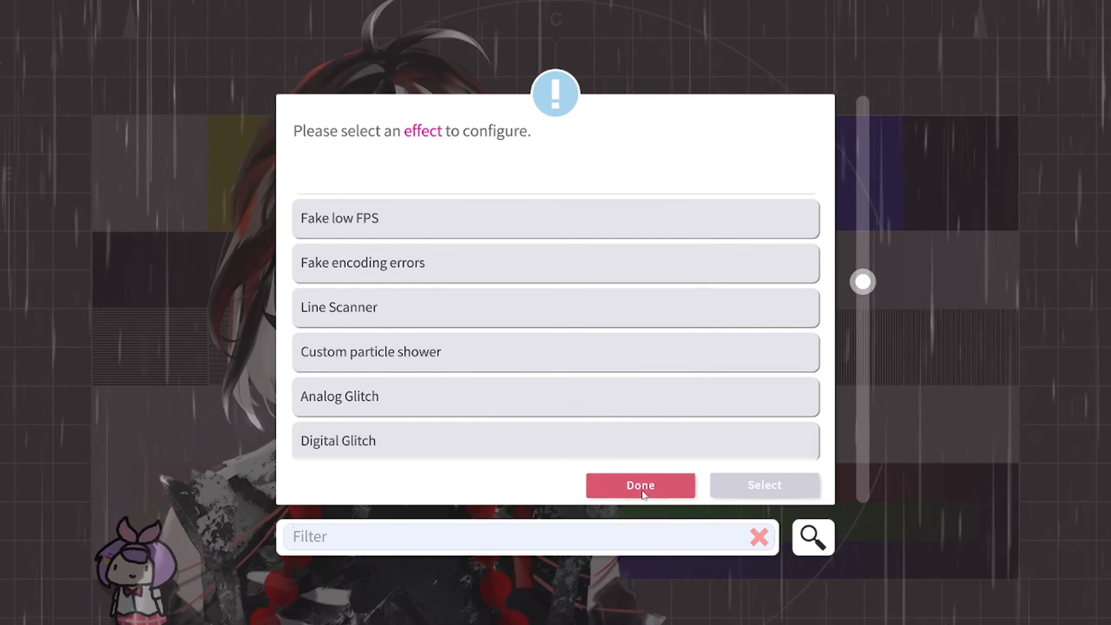
pyautogui.click(641, 487)
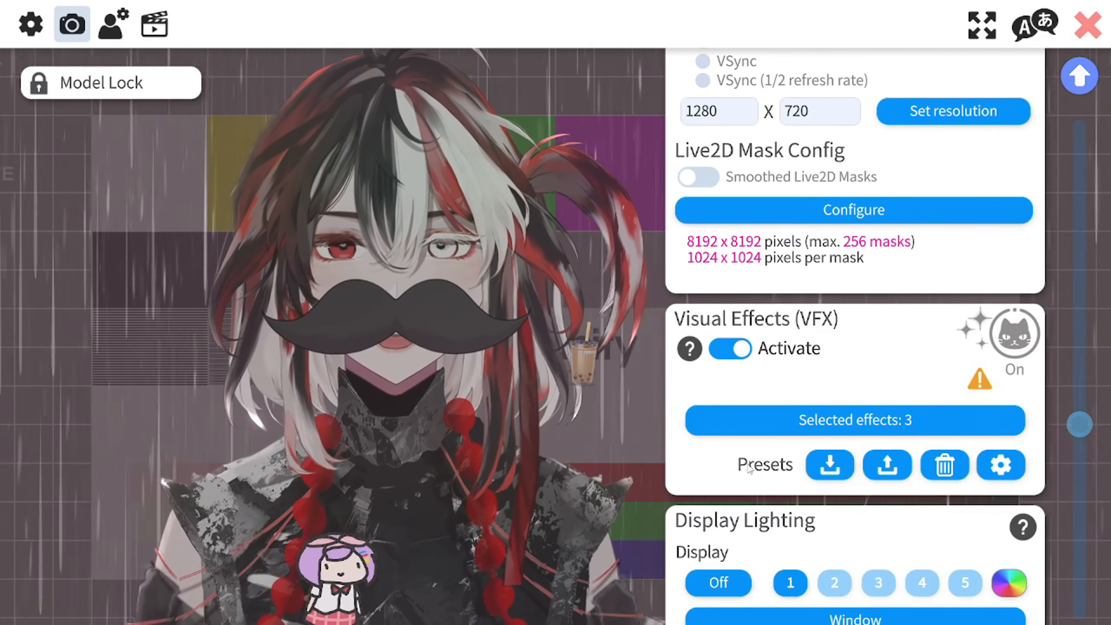
# Look through the eye tracking, quality, Spout2, NDI and animation recording settings and the model settings, and leave the settings
pyautogui.scroll(15, 935, 112)
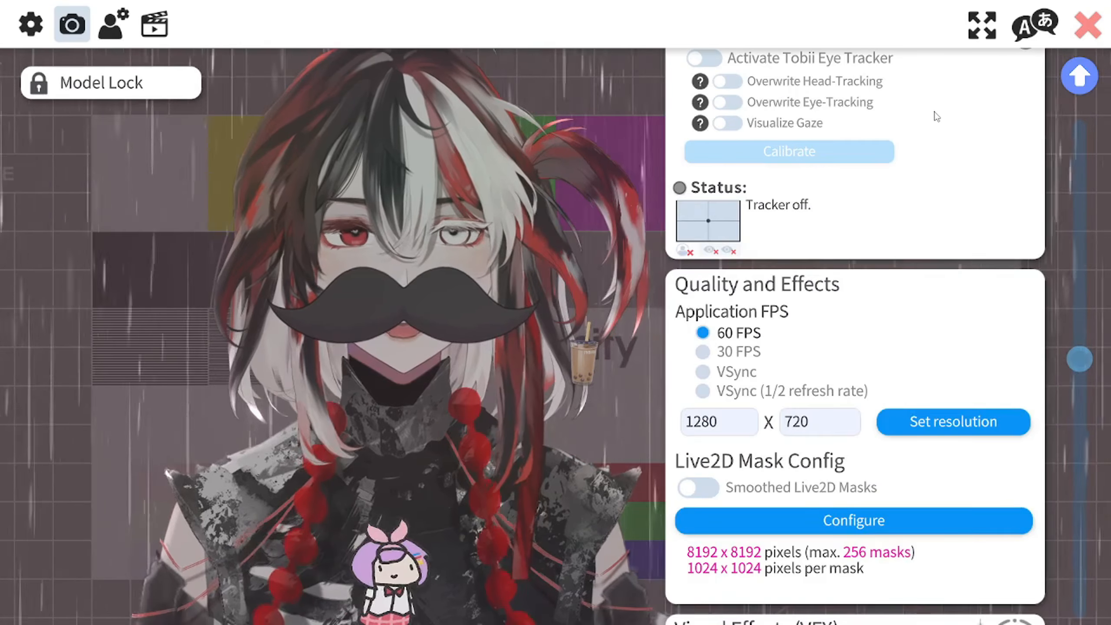
pyautogui.scroll(-20, 935, 117)
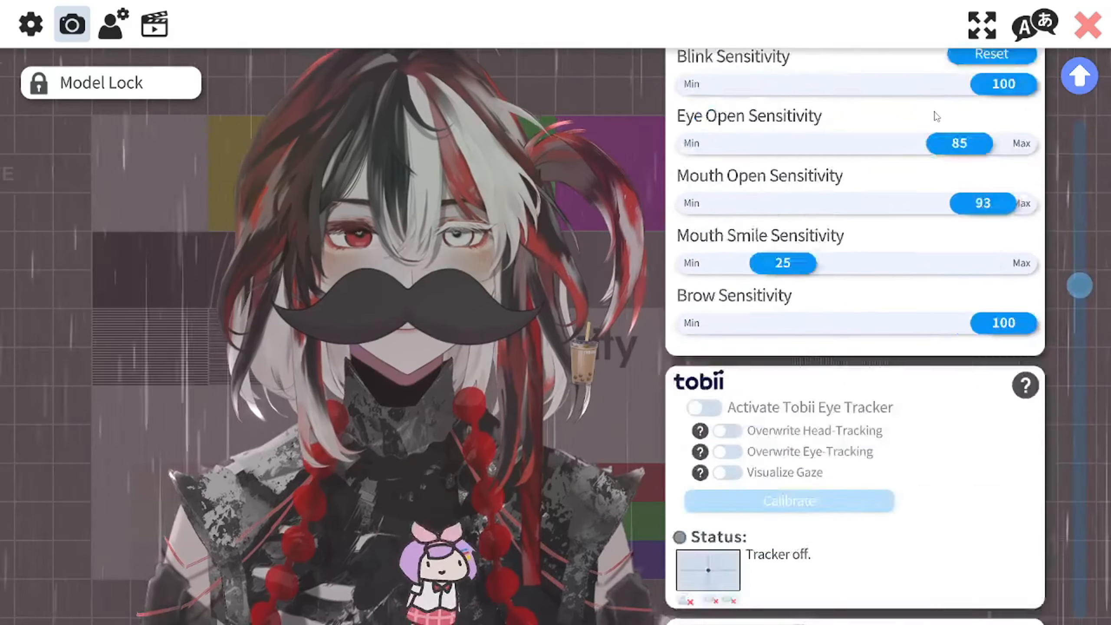
pyautogui.scroll(2, 934, 117)
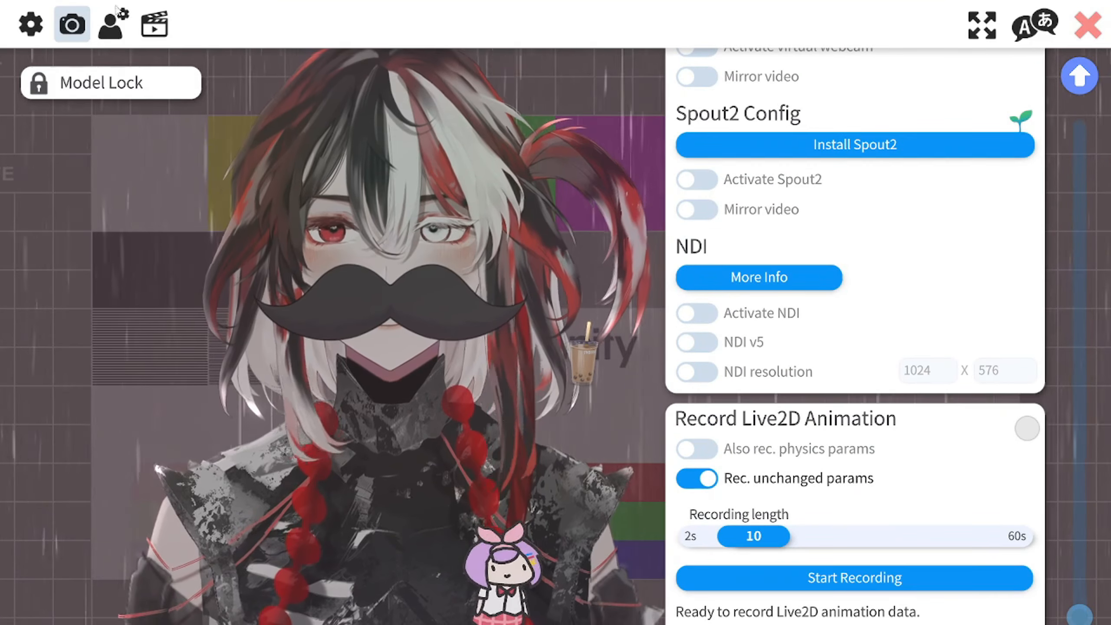
pyautogui.click(117, 31)
pyautogui.scroll(-15, 774, 221)
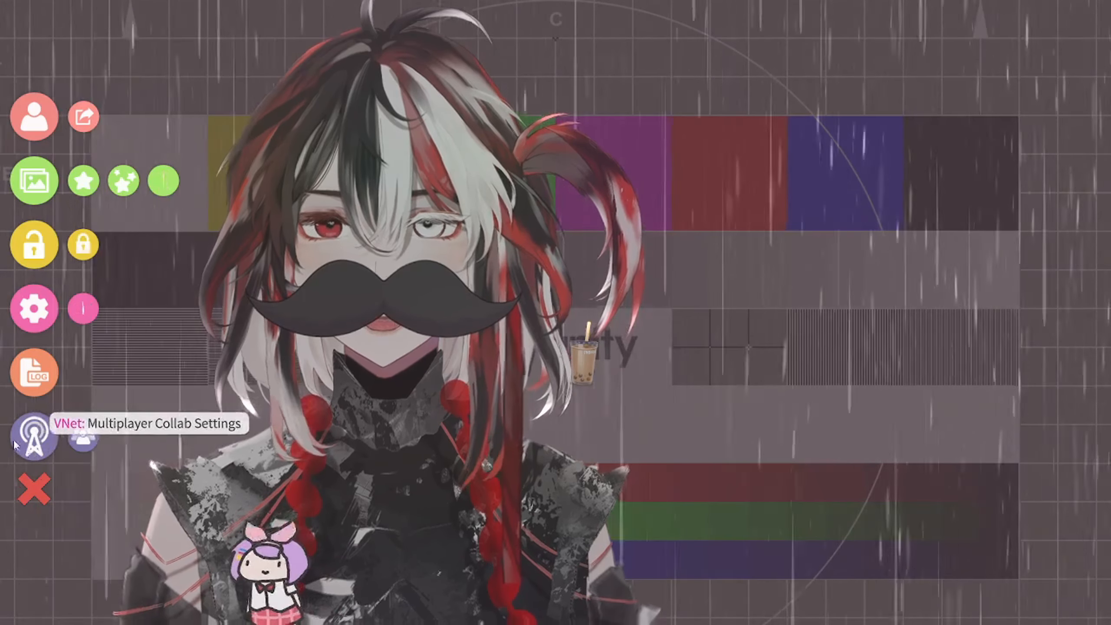
# Hide and show the main menu again, and move the model to the right half of the scene
pyautogui.doubleClick(61, 421)
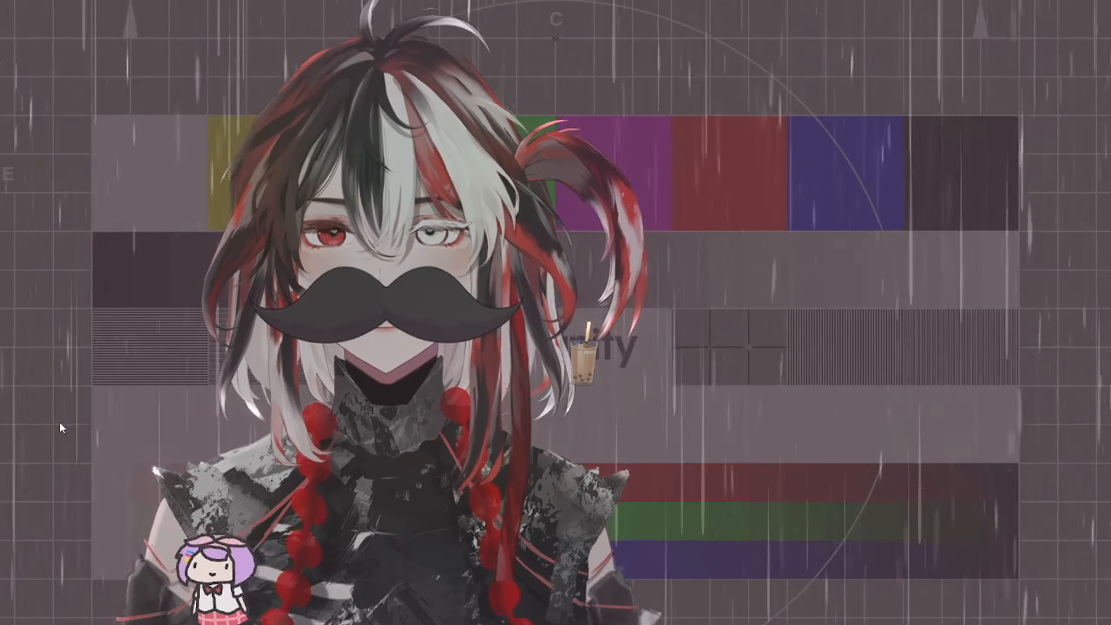
pyautogui.doubleClick(68, 441)
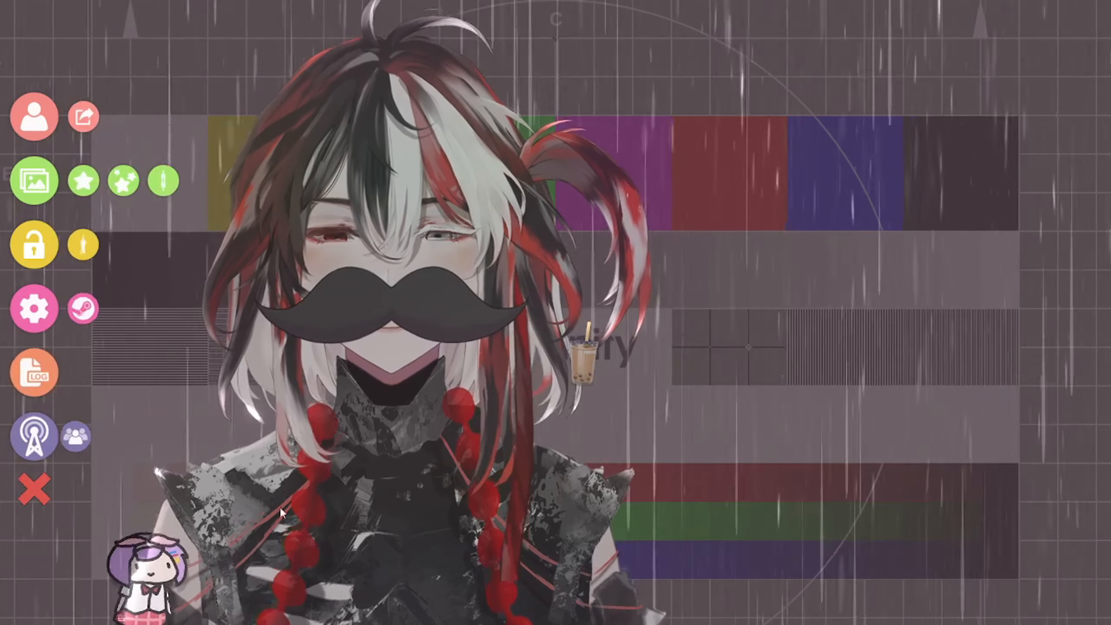
pyautogui.moveTo(265, 528); pyautogui.dragTo(673, 504)
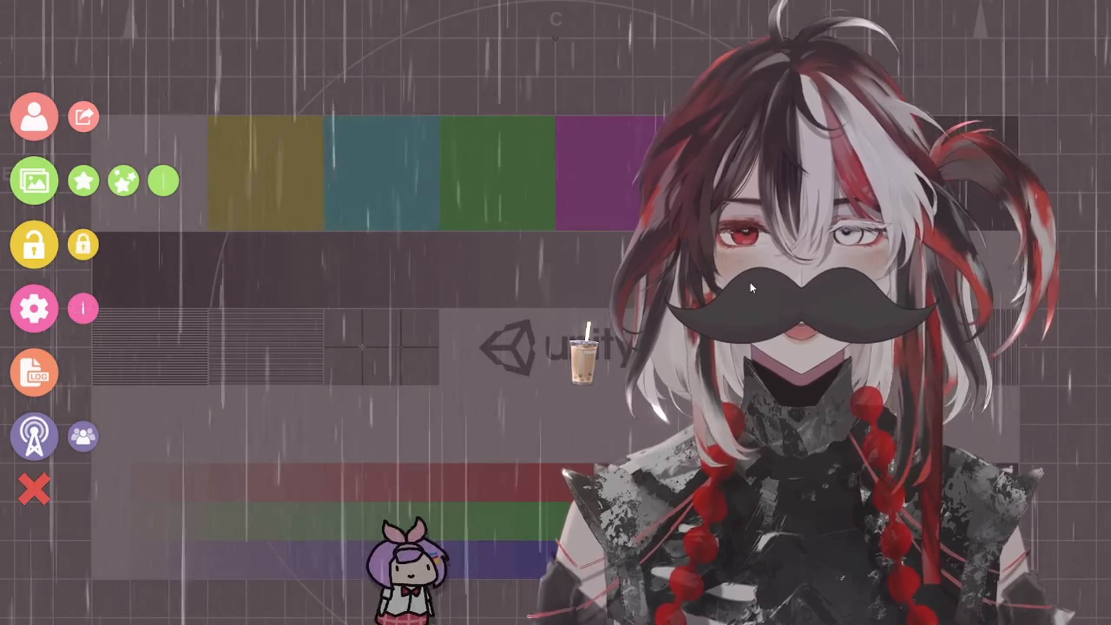